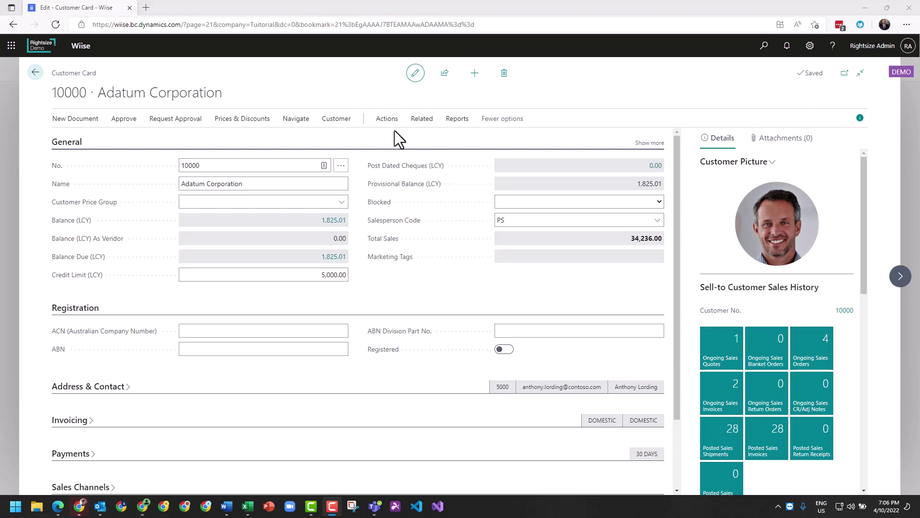
# Show the Customer action group on customer 10000 Adatum Corporation's card
pyautogui.click(326, 119)
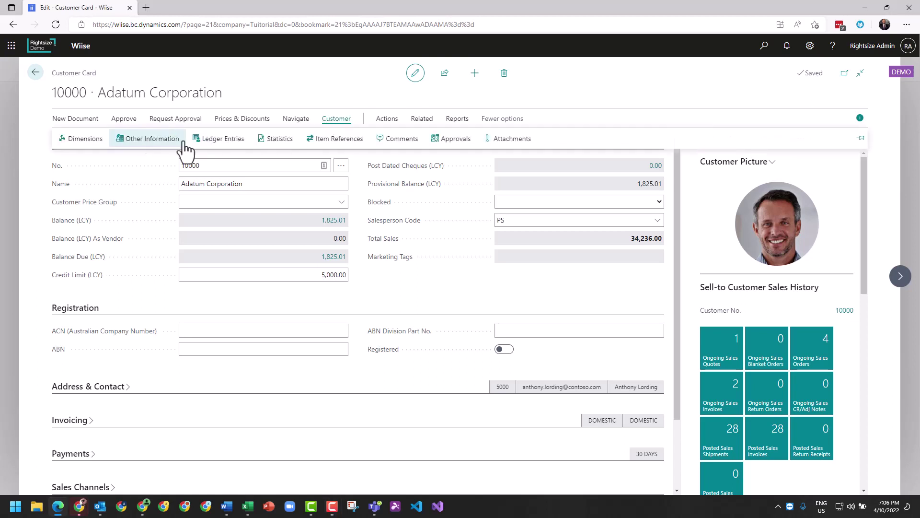
# In the customer's Default Dimensions, add CUSTOMERGROUP with value LARGE
pyautogui.click(85, 139)
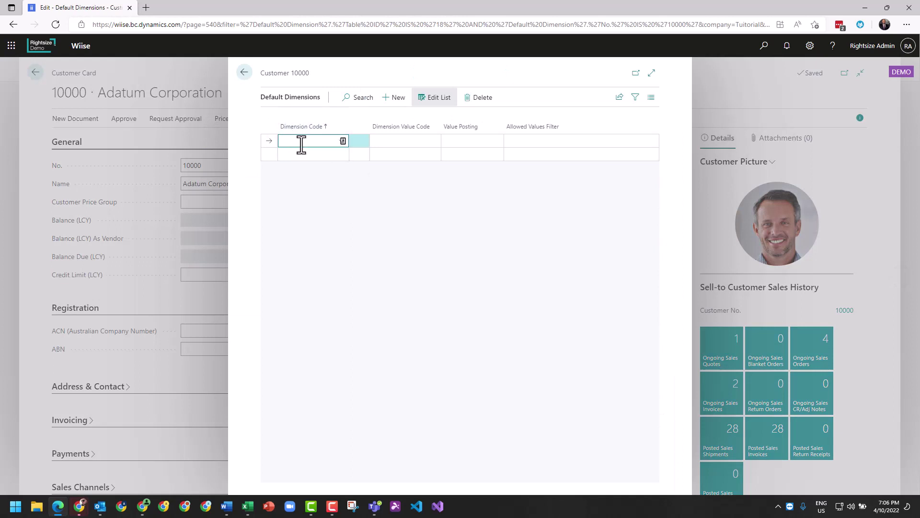
pyautogui.click(343, 142)
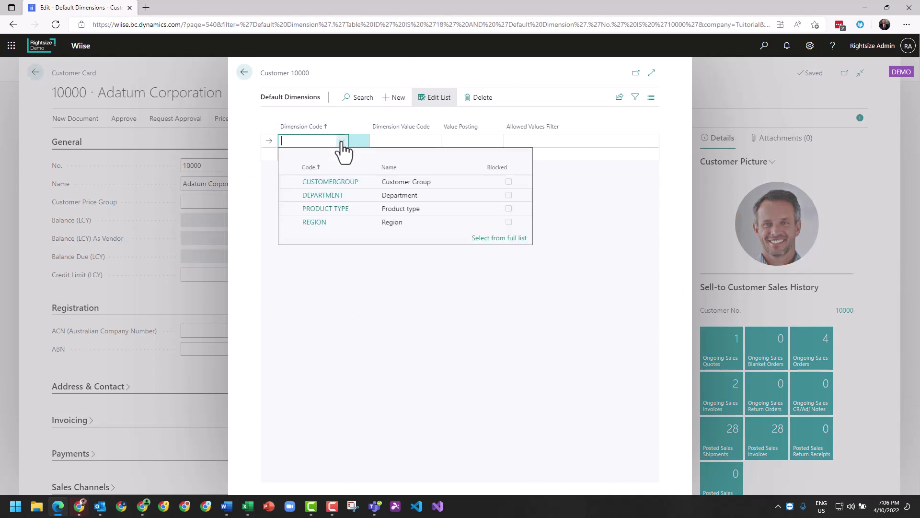
pyautogui.click(339, 182)
pyautogui.click(422, 144)
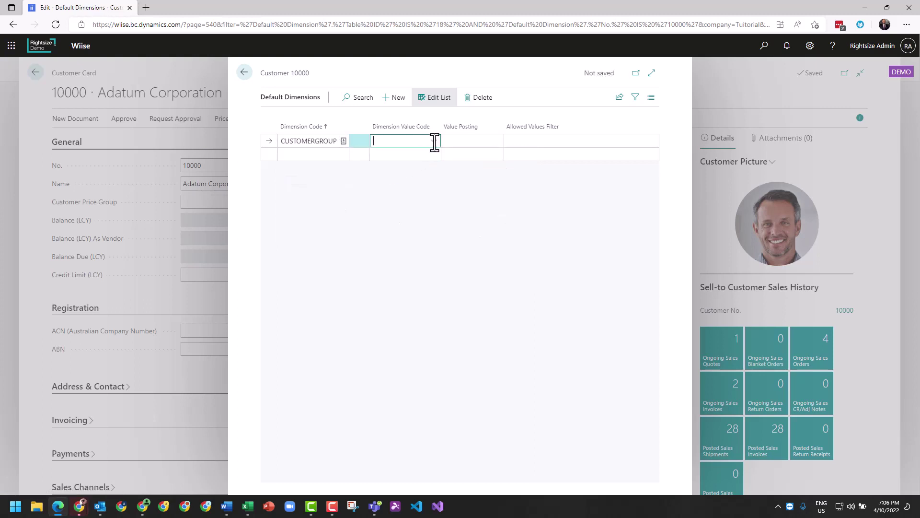
pyautogui.click(434, 140)
pyautogui.click(404, 182)
# Add a REGION dimension with value AREA 1, then return to the customer card
pyautogui.click(319, 154)
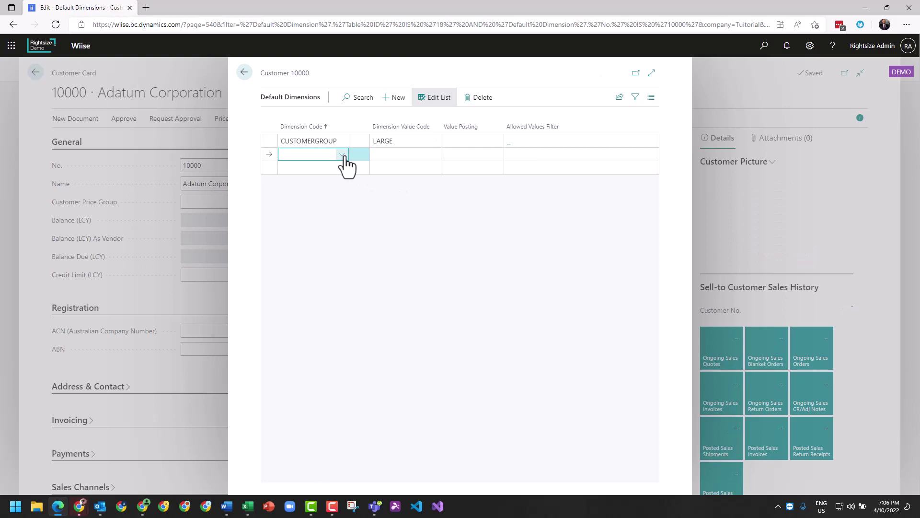
pyautogui.click(343, 154)
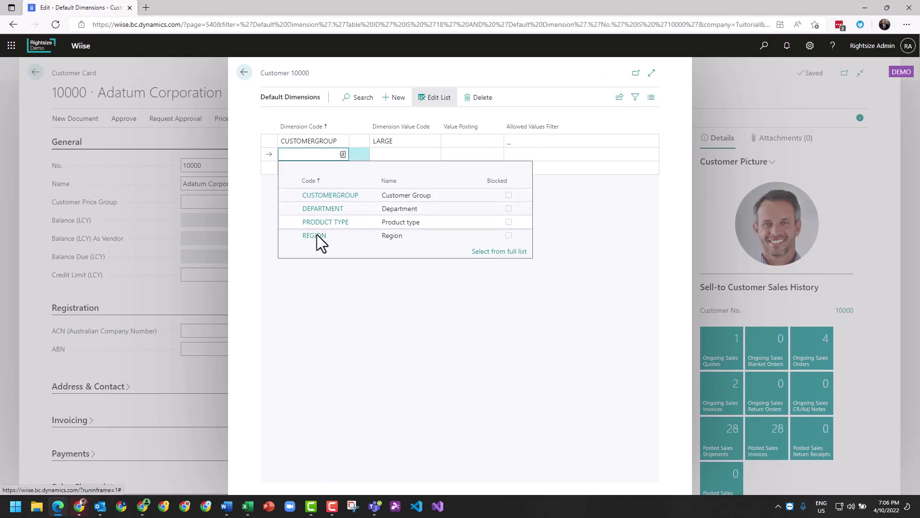
pyautogui.click(318, 235)
pyautogui.click(409, 160)
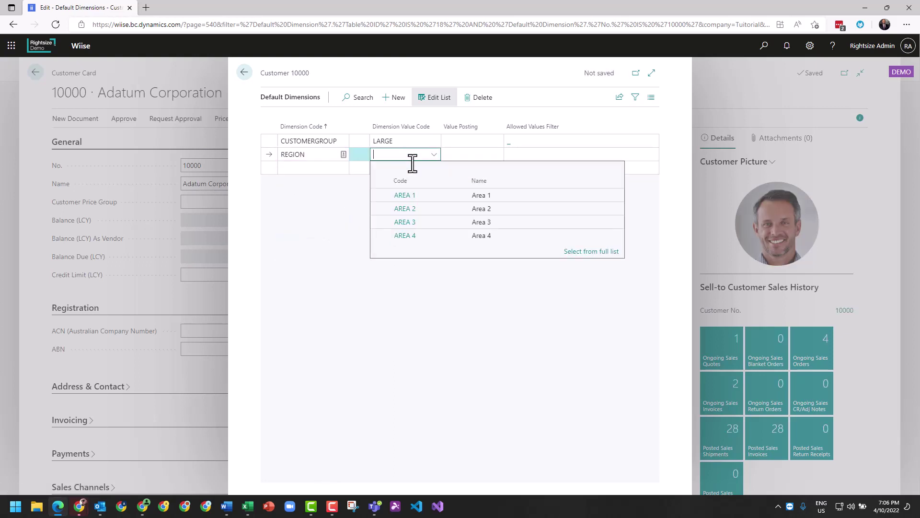
pyautogui.click(401, 194)
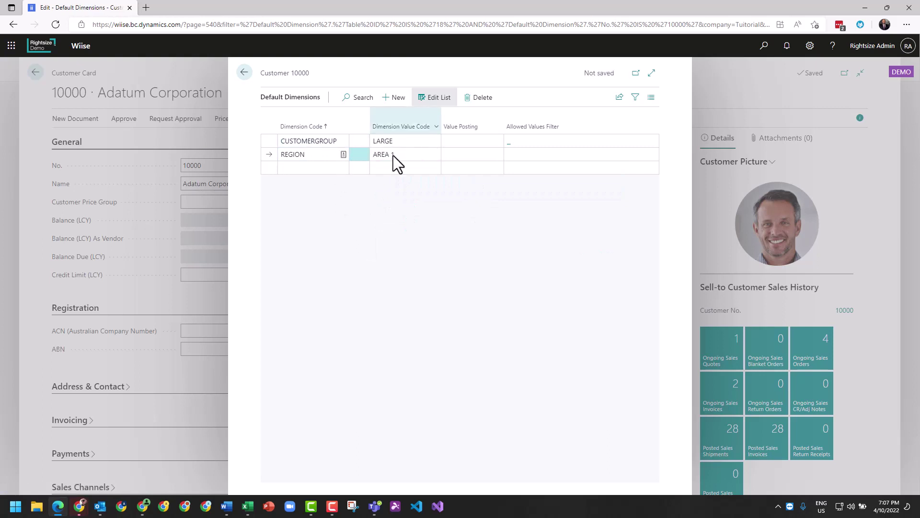
pyautogui.click(244, 72)
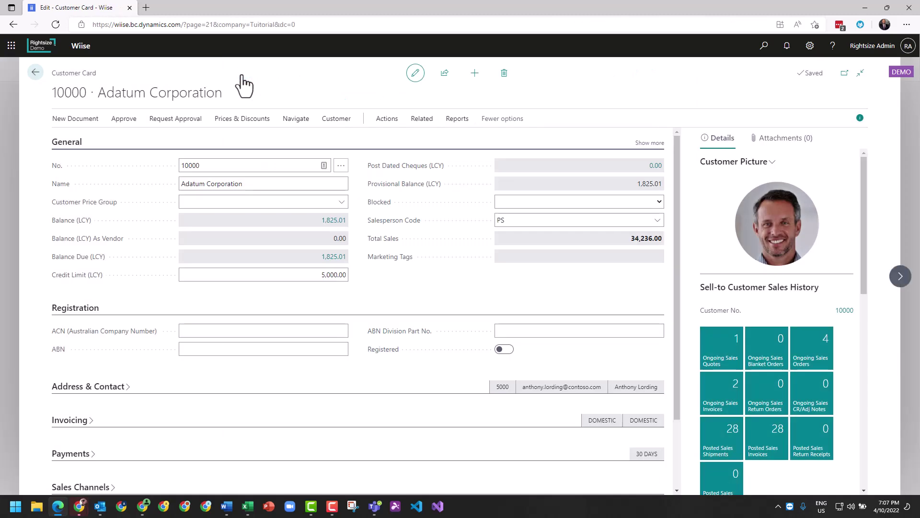
# Create a new Sales Order document for Adatum Corporation from the customer card
pyautogui.click(391, 126)
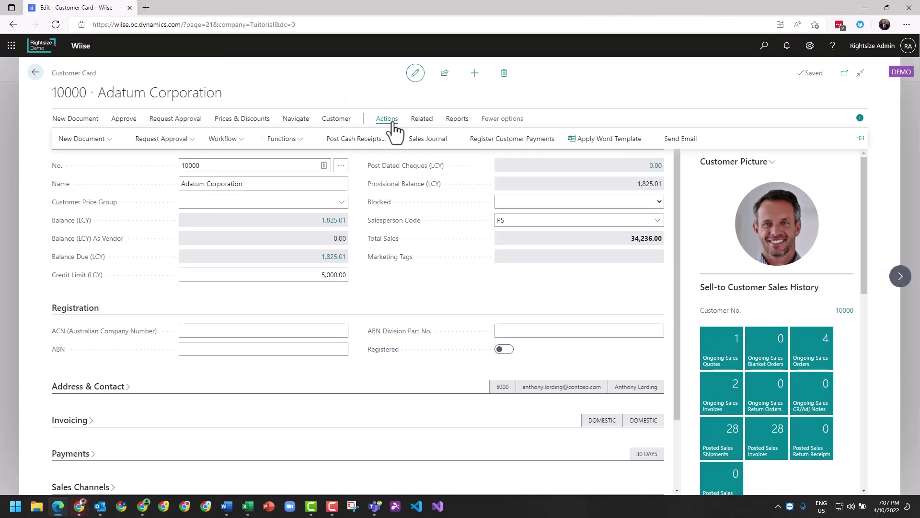
pyautogui.click(100, 142)
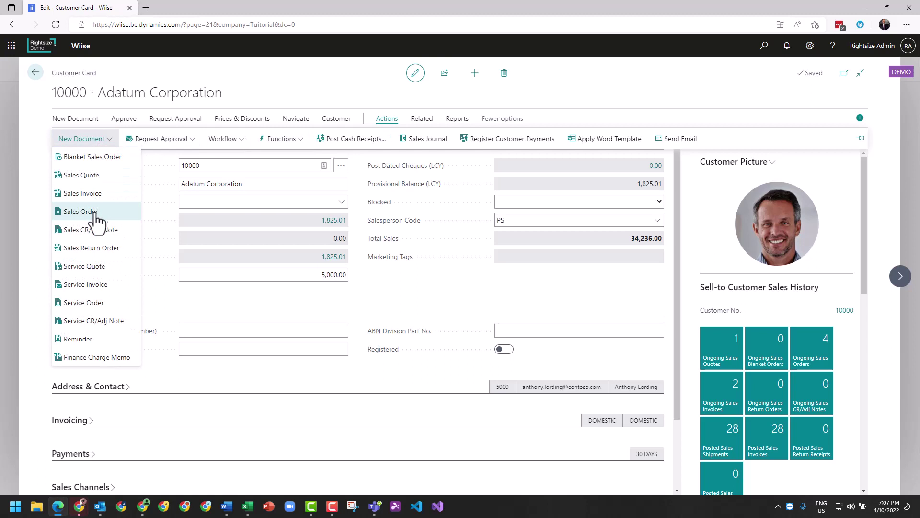
pyautogui.click(81, 214)
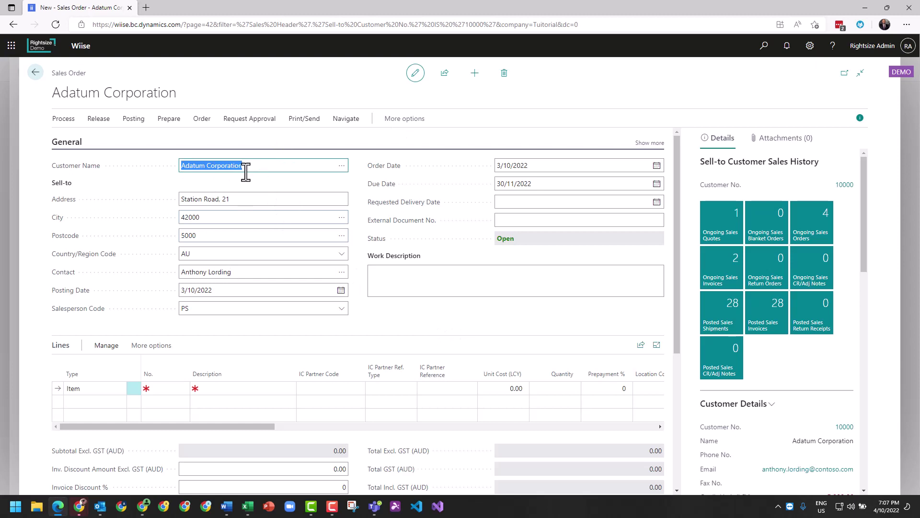
# Review the order's dimensions, CUSTOMERGROUP LARGE and REGION AREA 1, then close them
pyautogui.click(201, 121)
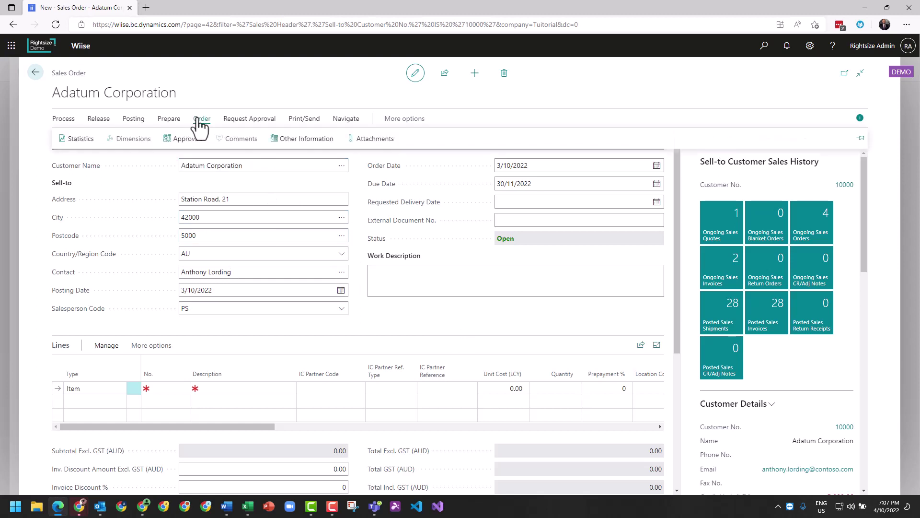
pyautogui.click(130, 139)
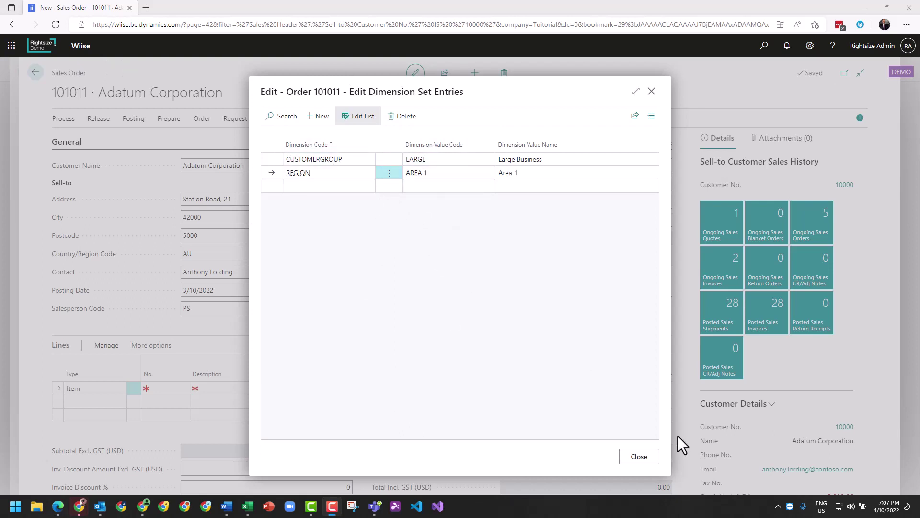
pyautogui.click(646, 464)
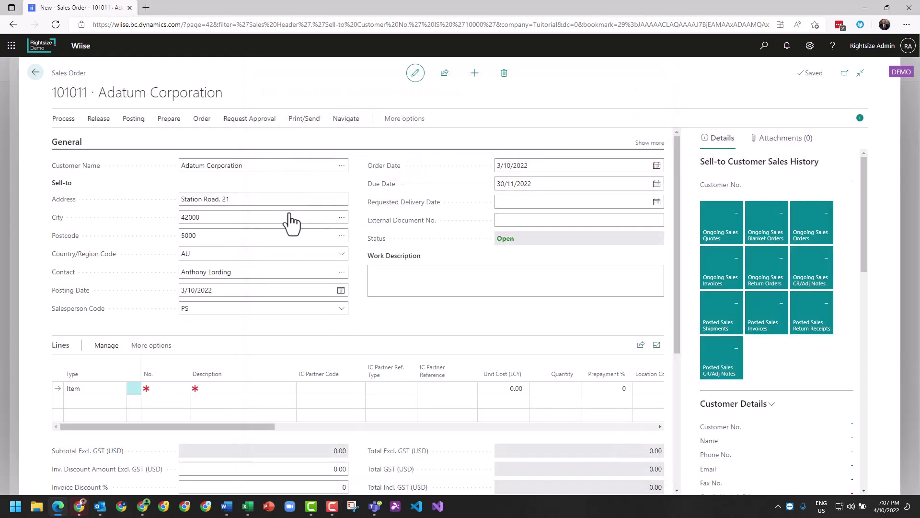
# Browse the order's related pages, then dismiss them without choosing anything
pyautogui.click(398, 119)
pyautogui.click(430, 120)
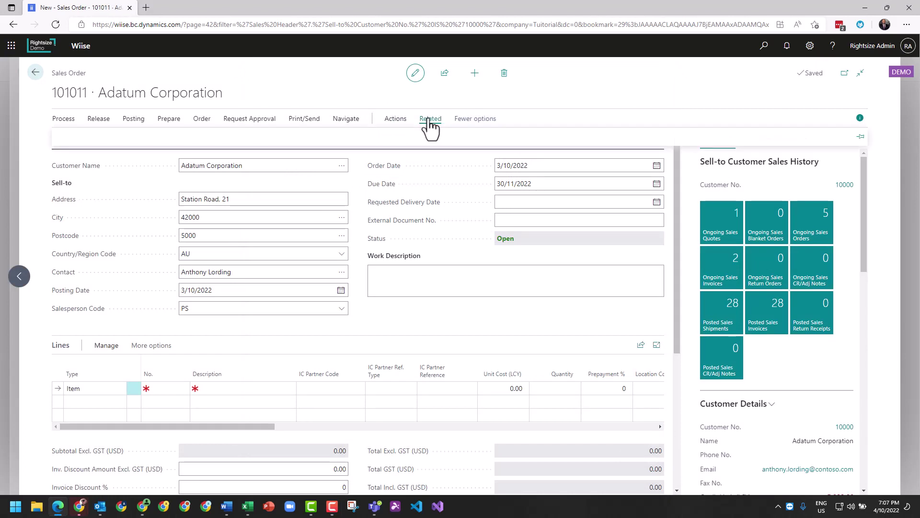
pyautogui.click(142, 141)
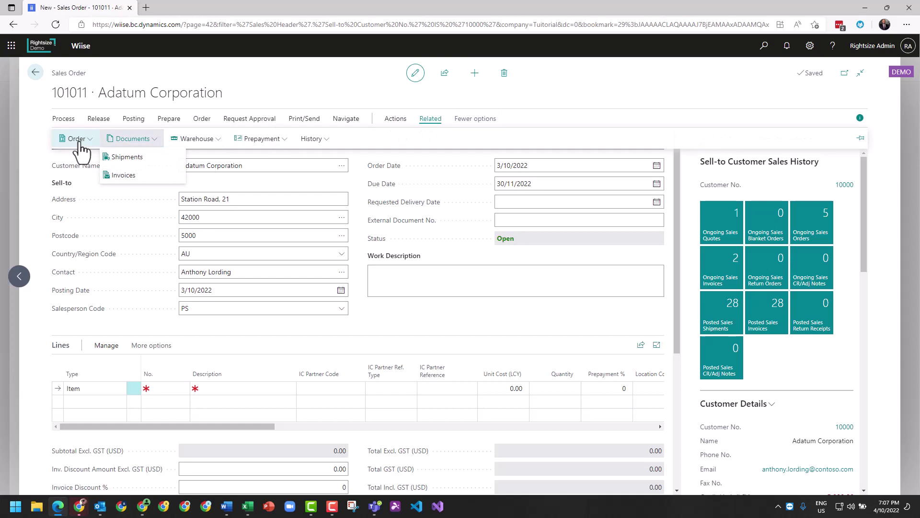
pyautogui.click(77, 139)
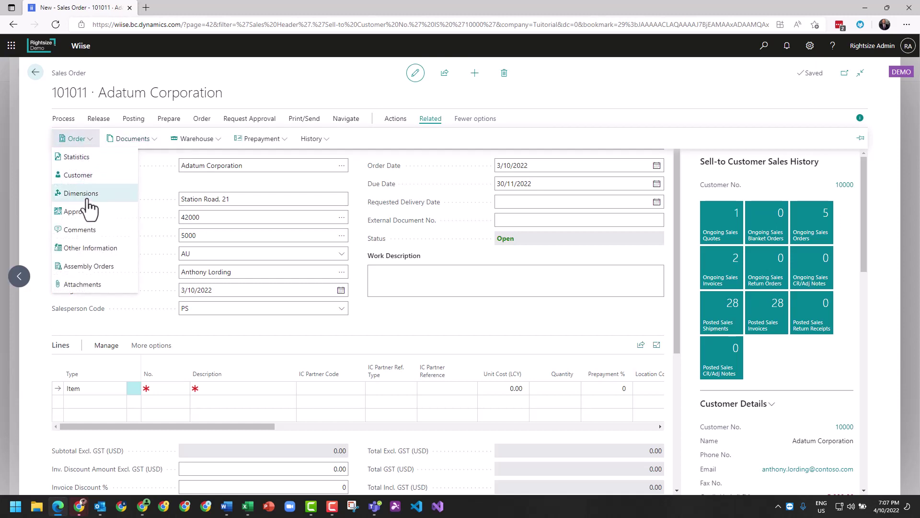
pyautogui.click(41, 202)
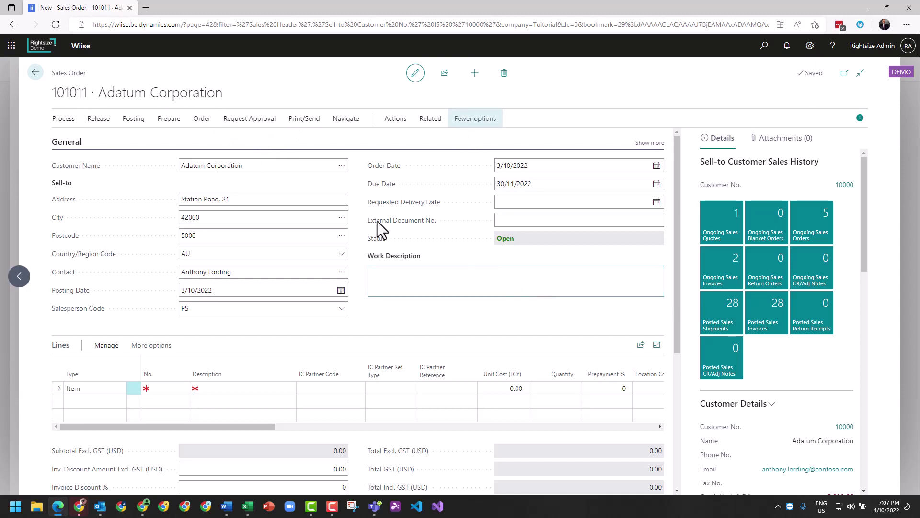
# Add item 1920-S ANTWERP Conference Table with quantity 1 to the first order line
pyautogui.scroll(-1, 255, 301)
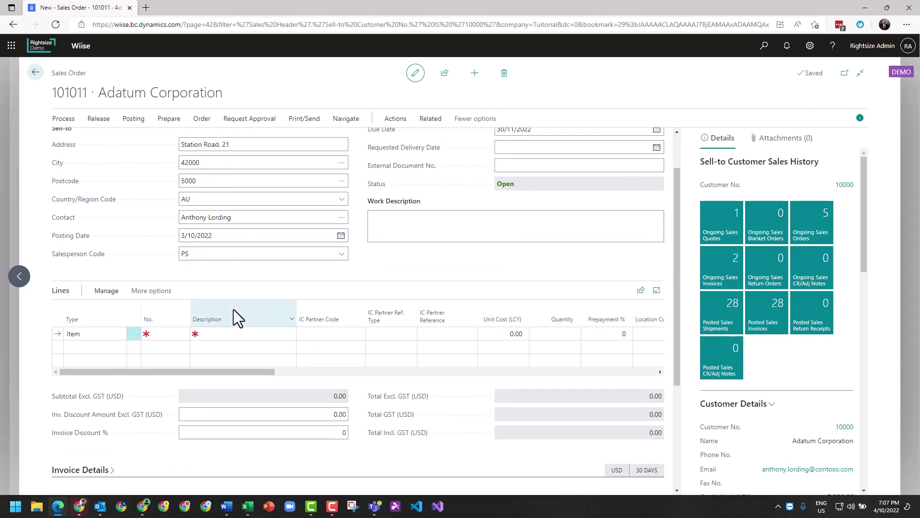
pyautogui.click(165, 334)
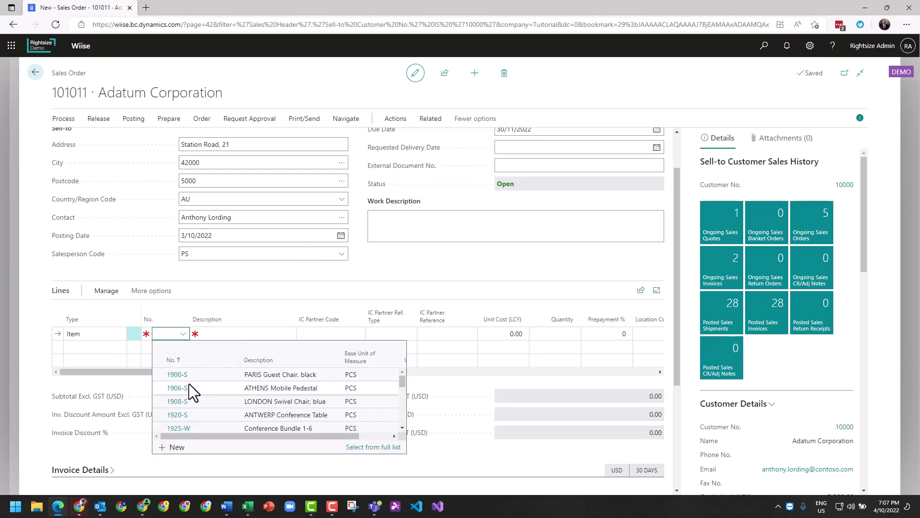
pyautogui.click(170, 418)
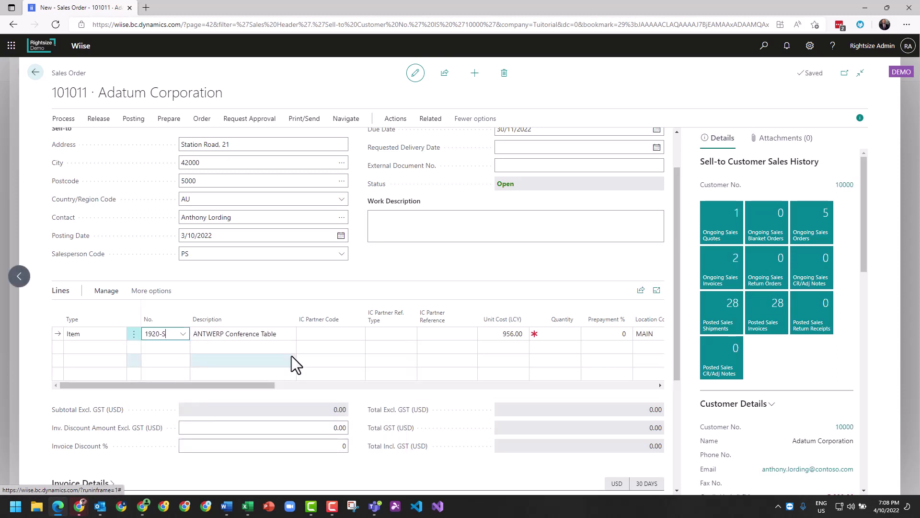
pyautogui.click(567, 336)
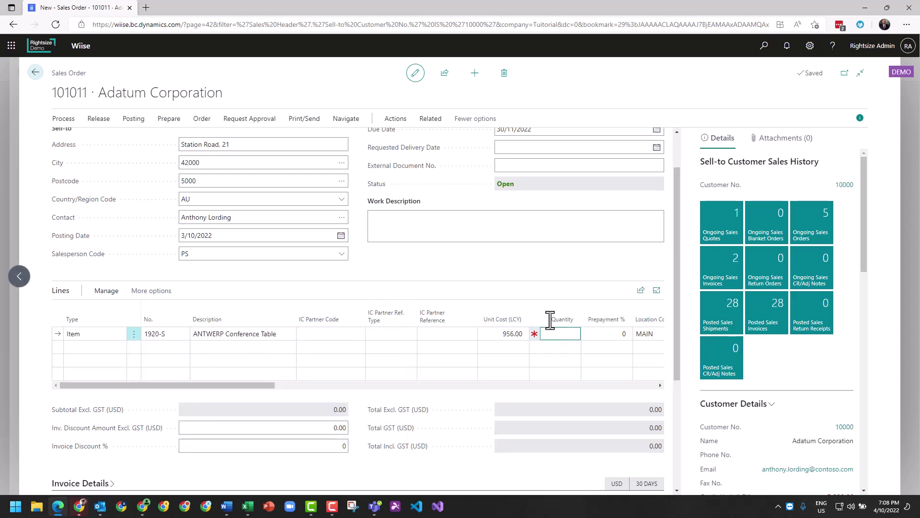
pyautogui.click(501, 266)
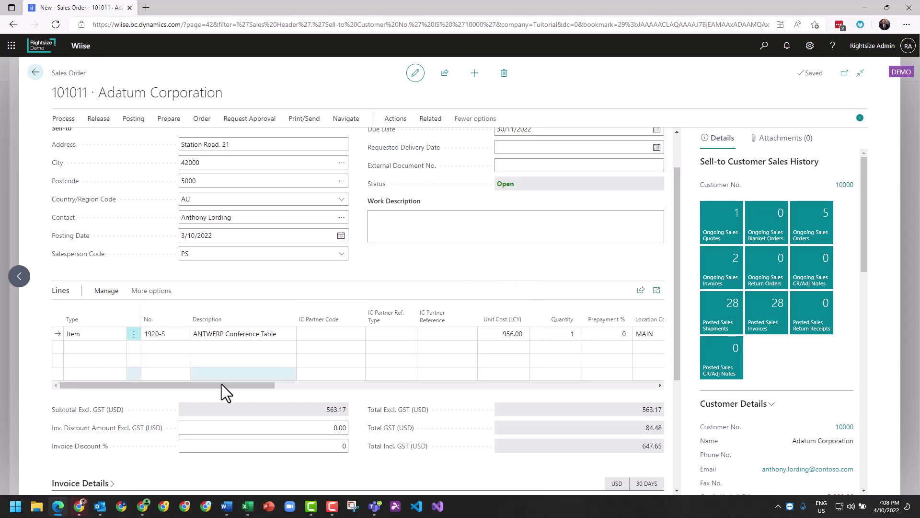
# Bring up the Line actions for the conference table line
pyautogui.click(154, 333)
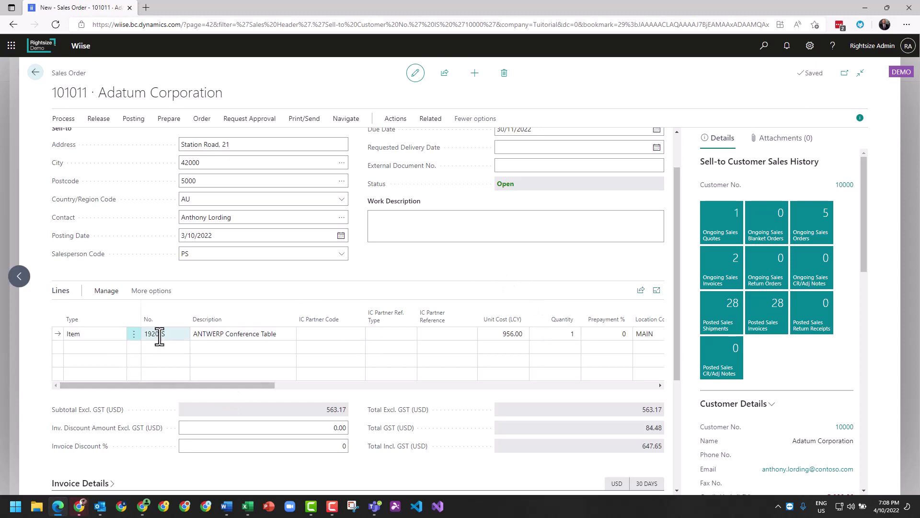
pyautogui.click(148, 291)
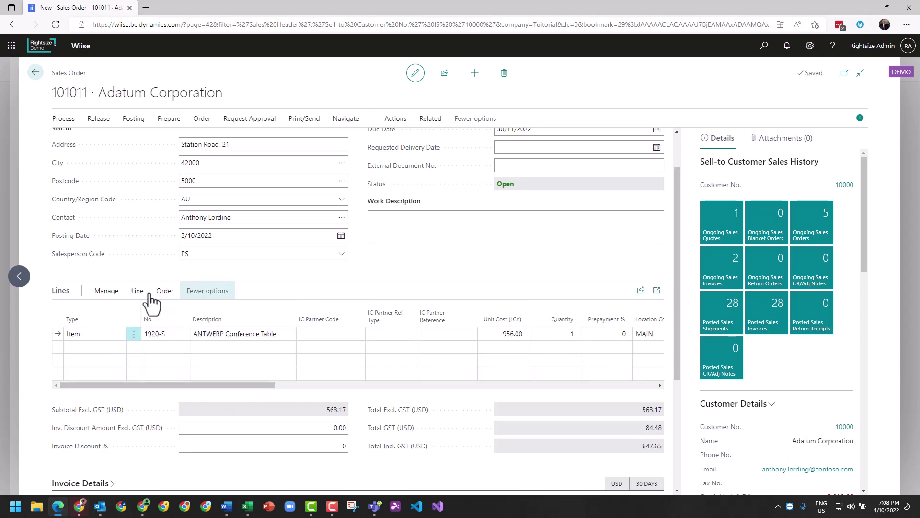
pyautogui.click(141, 291)
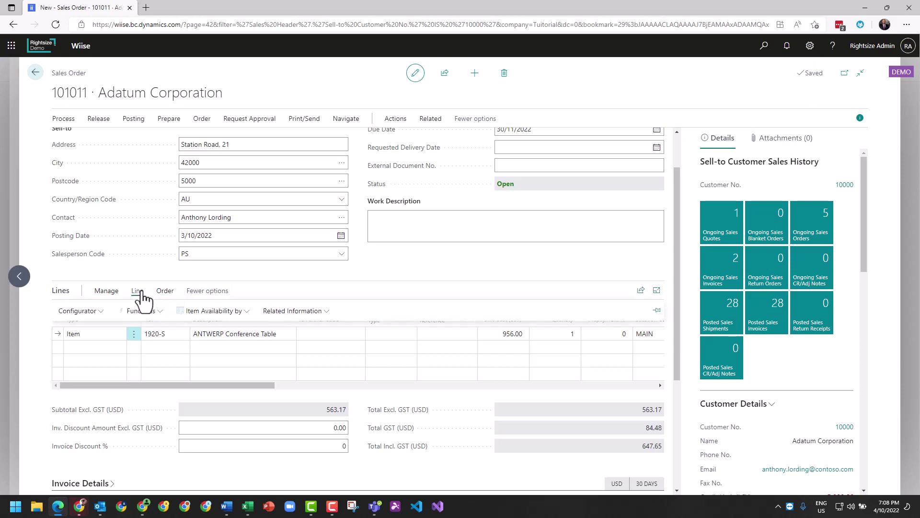
# Review the line dimensions: CUSTOMERGROUP LARGE, DEPARTMENT SALES, PRODUCT TYPE FURNITURE, REGION AREA 1
pyautogui.click(286, 312)
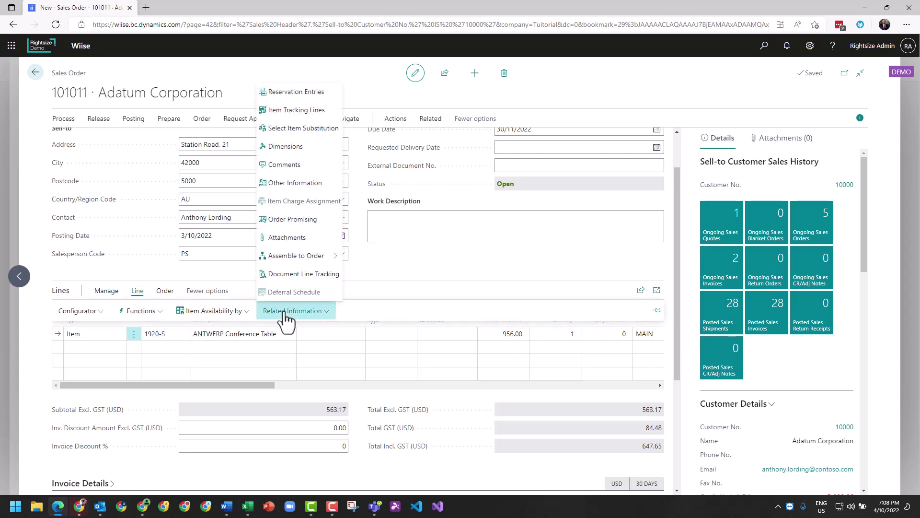
pyautogui.click(294, 148)
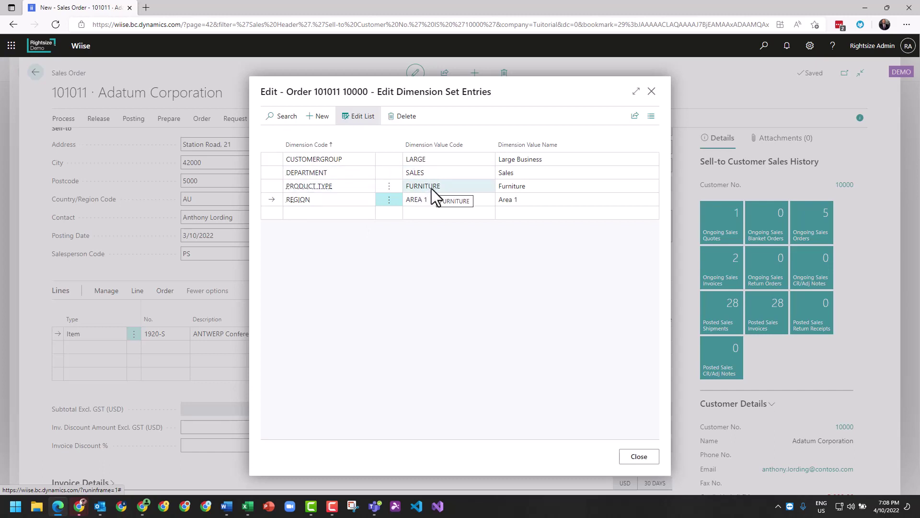
pyautogui.click(638, 457)
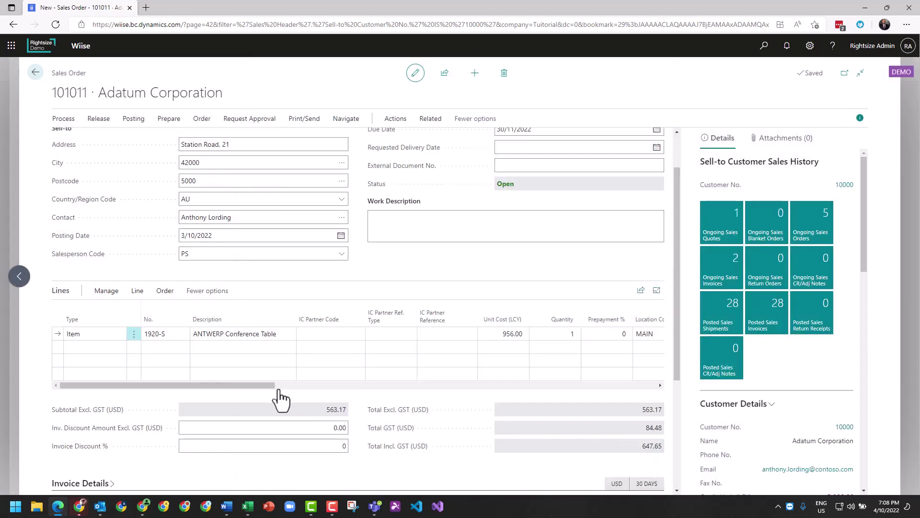
# Clear the conference table line's Location Code
pyautogui.moveTo(271, 386); pyautogui.dragTo(329, 384)
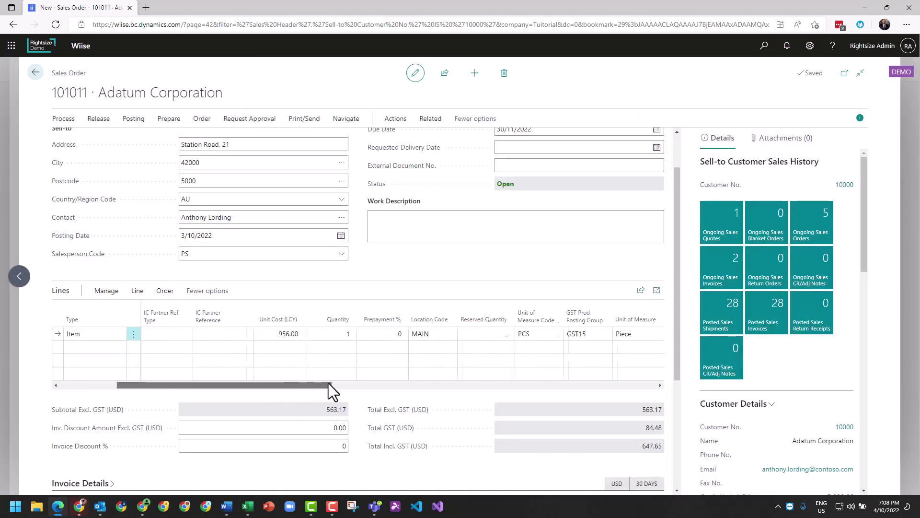
pyautogui.click(436, 331)
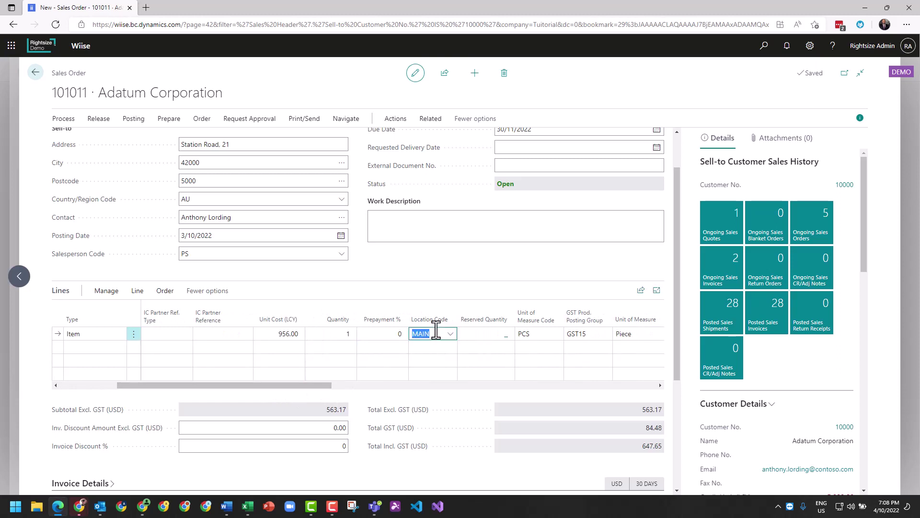
pyautogui.click(432, 291)
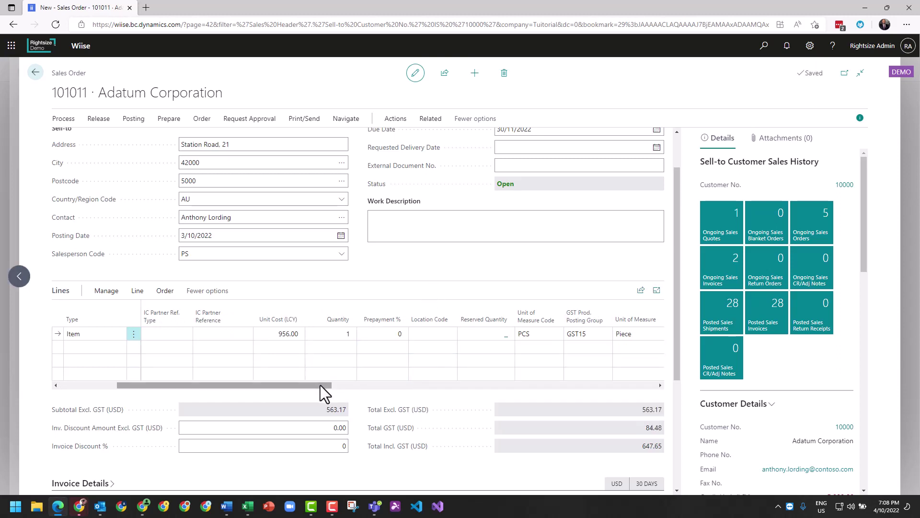
# Set the line's Qty. to Ship and Qty. to Invoice to 1
pyautogui.moveTo(321, 384); pyautogui.dragTo(542, 384)
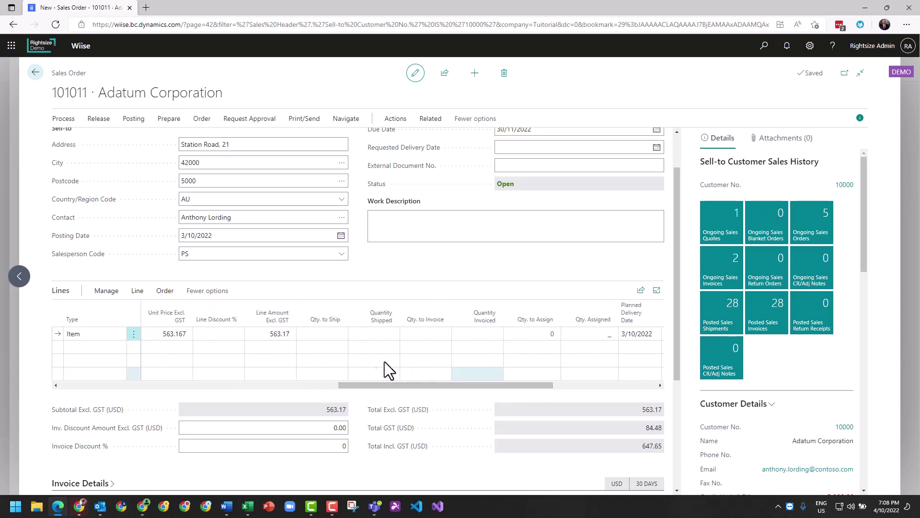
pyautogui.click(332, 334)
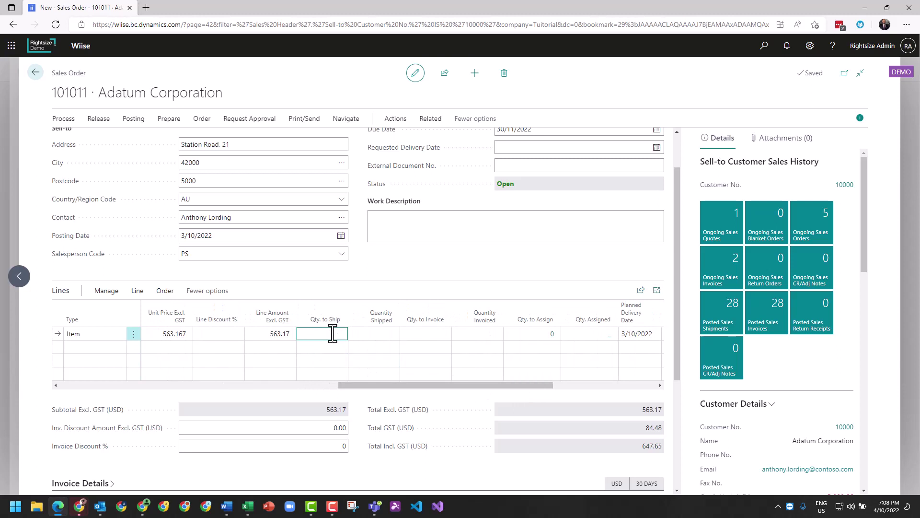
pyautogui.click(425, 334)
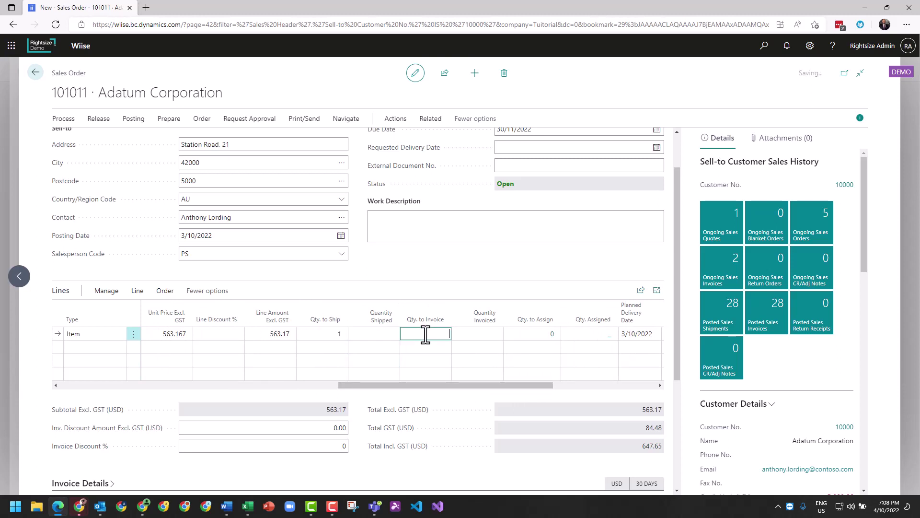
pyautogui.click(367, 283)
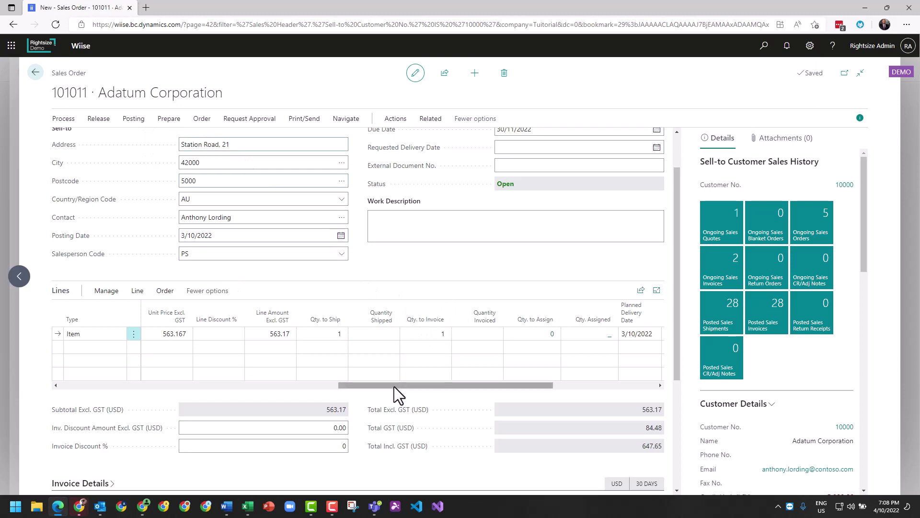
pyautogui.moveTo(394, 386); pyautogui.dragTo(81, 393)
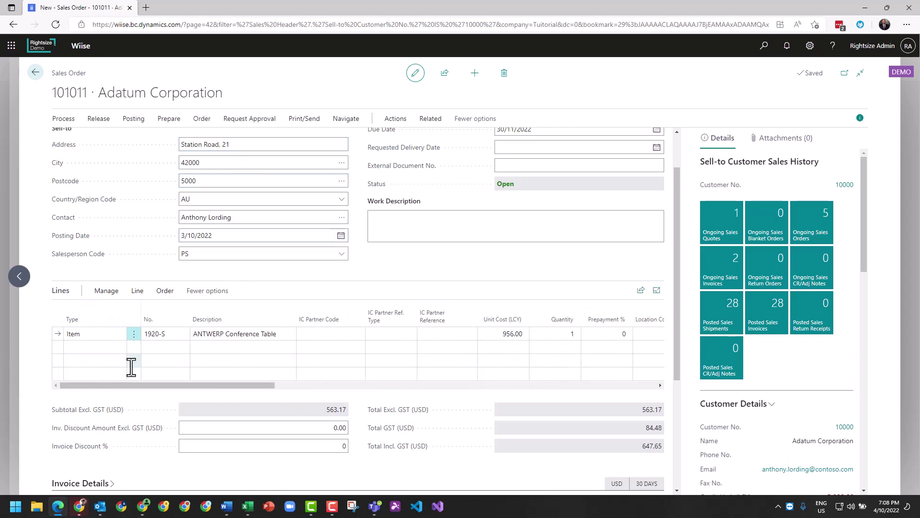
# Post sales order 101011 with the Ship and Invoice option
pyautogui.click(130, 121)
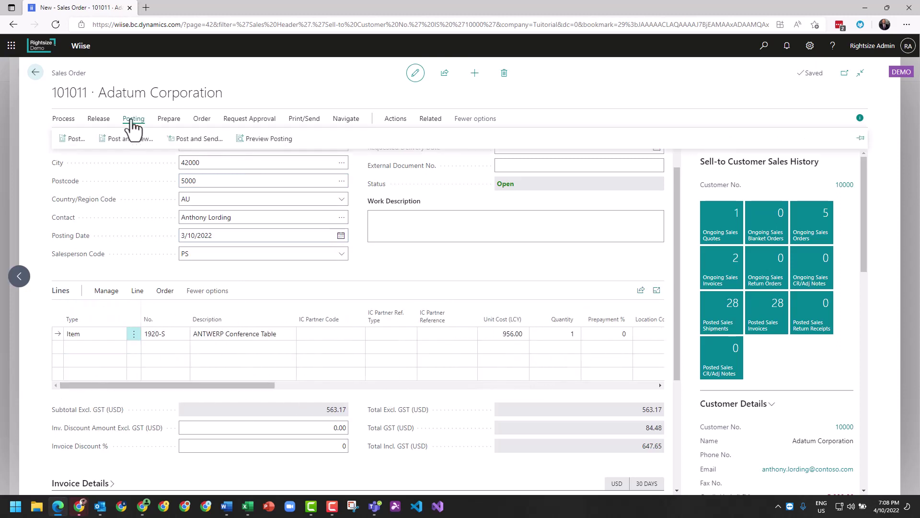
pyautogui.click(76, 139)
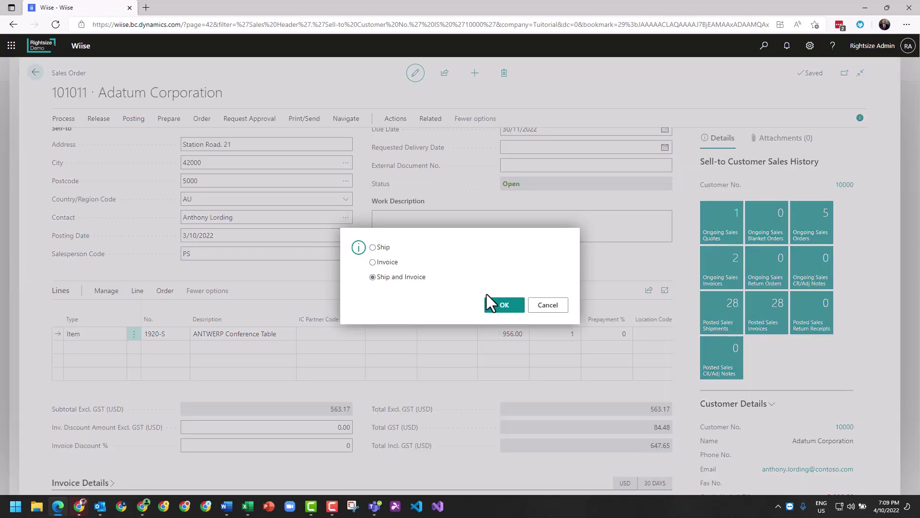
pyautogui.click(505, 305)
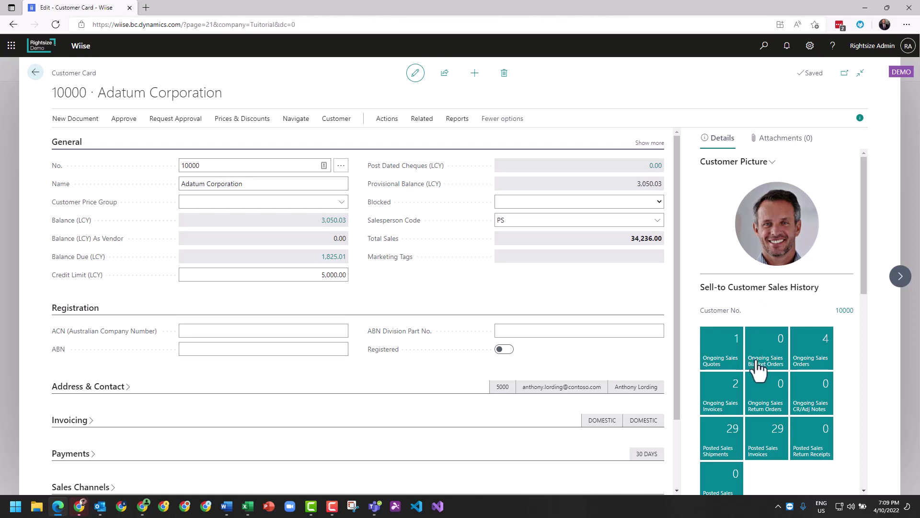
# Open posted invoice 103410 and check its line dimensions LARGE, SALES, FURNITURE, AREA 1
pyautogui.click(775, 439)
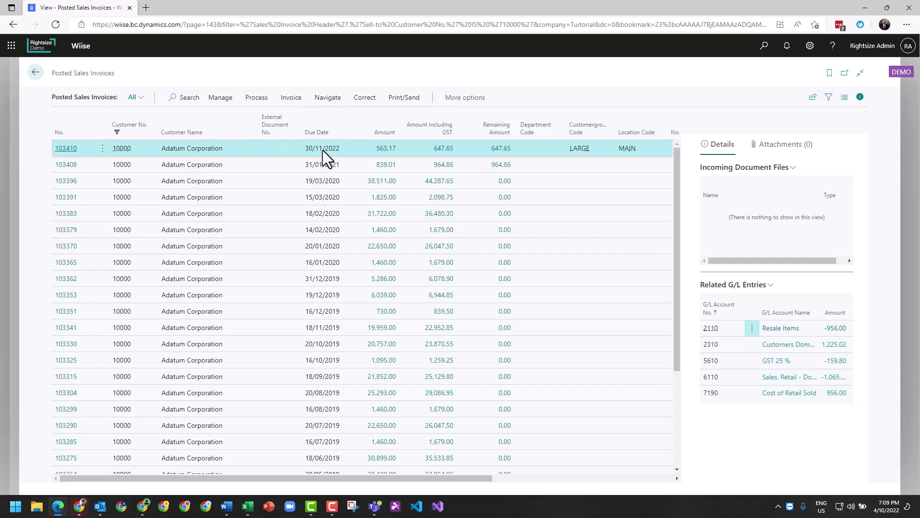
pyautogui.click(63, 149)
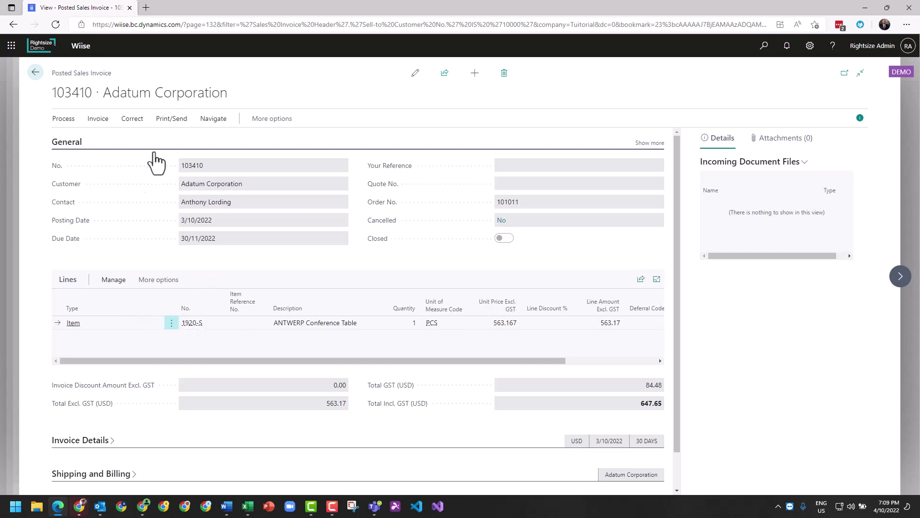
pyautogui.click(146, 285)
pyautogui.click(147, 286)
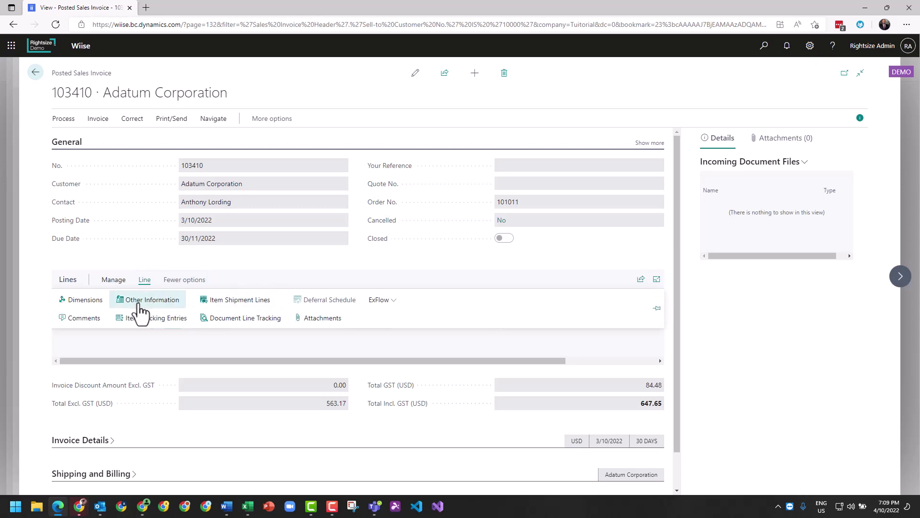
pyautogui.click(87, 301)
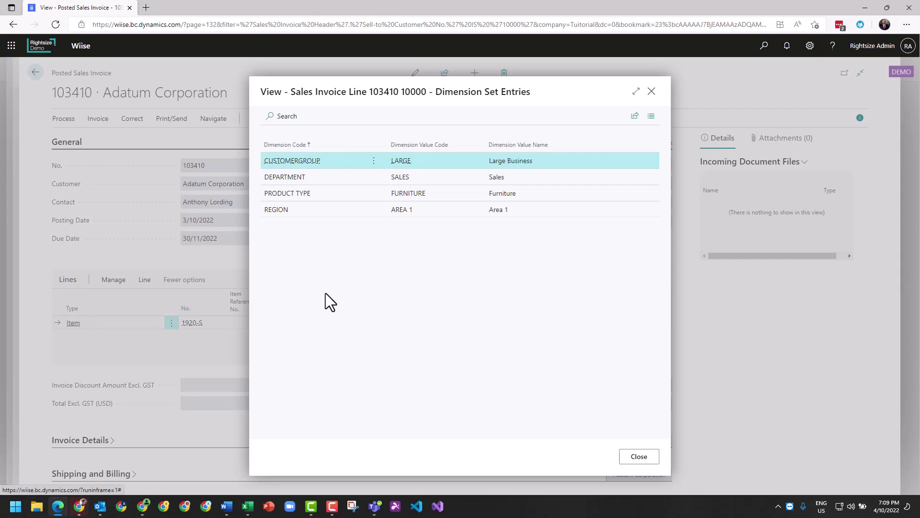
pyautogui.press('Escape')
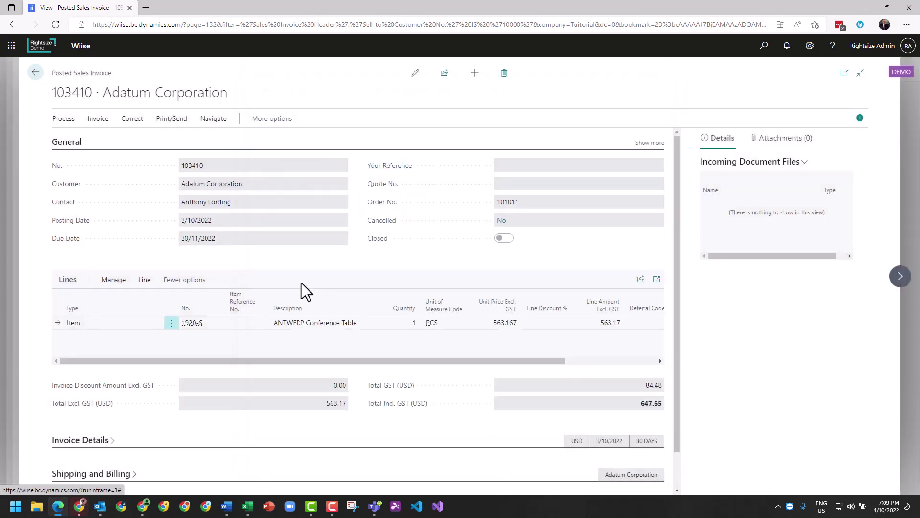
# Close posted invoice 103410 and move between the invoices list and customer card
pyautogui.press('Escape')
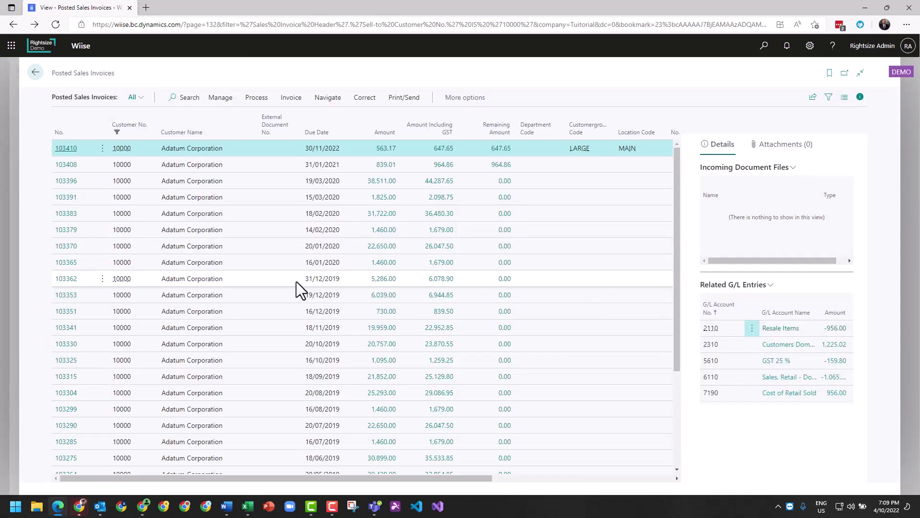
pyautogui.press('Escape')
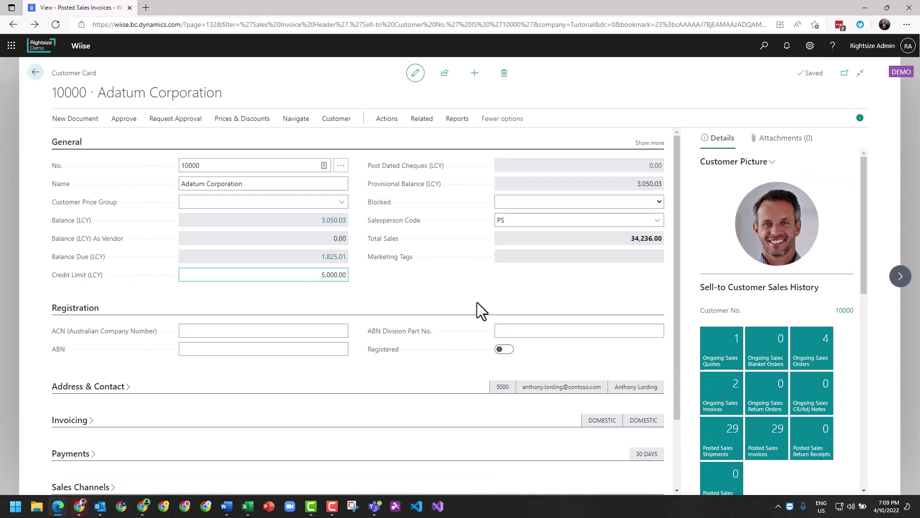
pyautogui.click(767, 434)
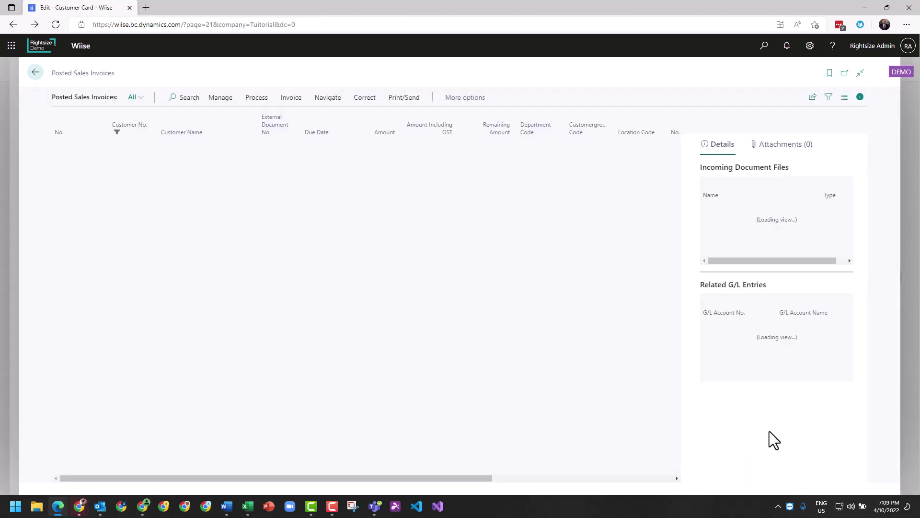
pyautogui.press('Escape')
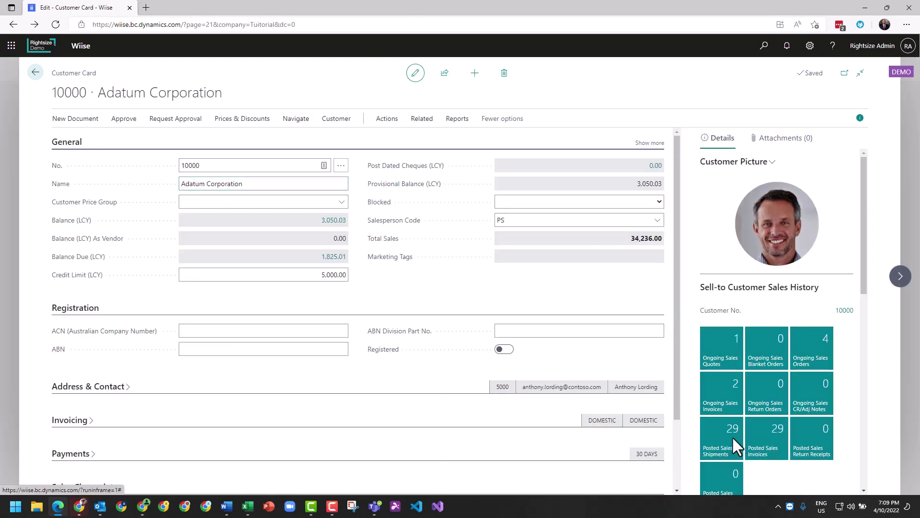
# Reopen and close posted invoice 103410, then open customer 10000's card
pyautogui.click(775, 443)
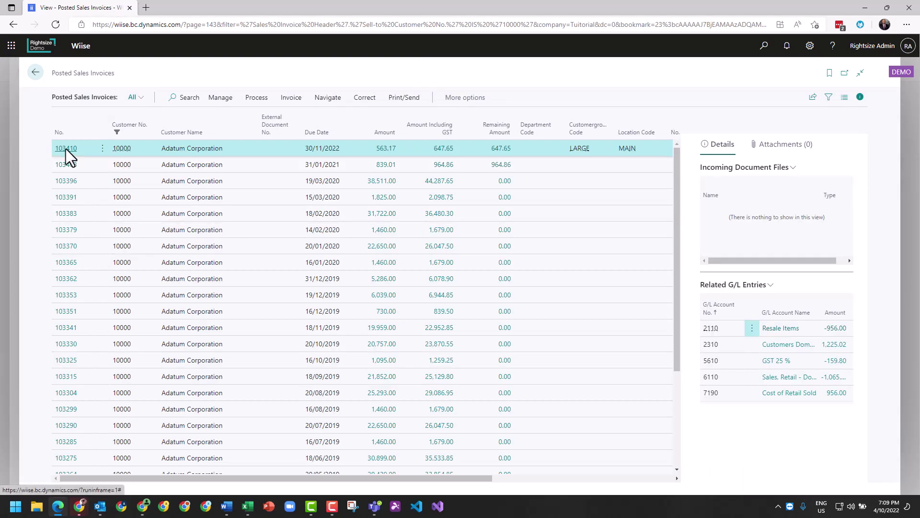
pyautogui.click(69, 149)
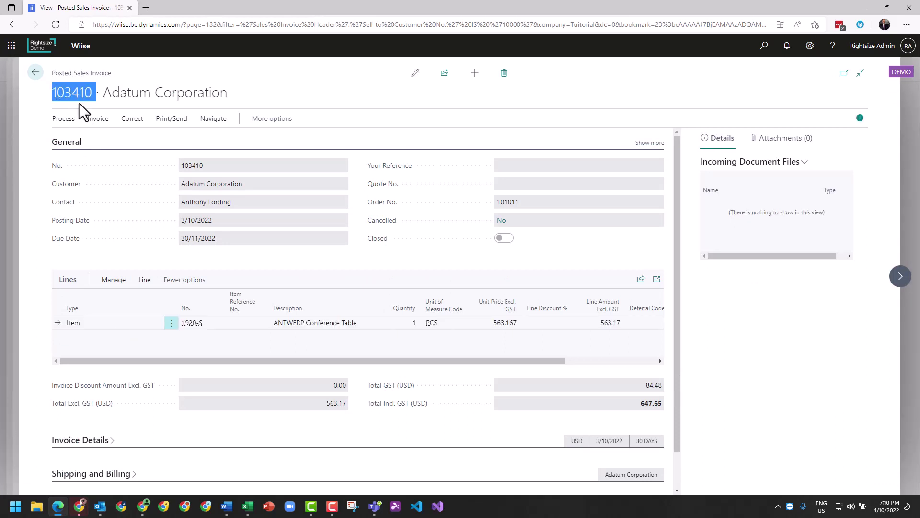
pyautogui.press('Escape')
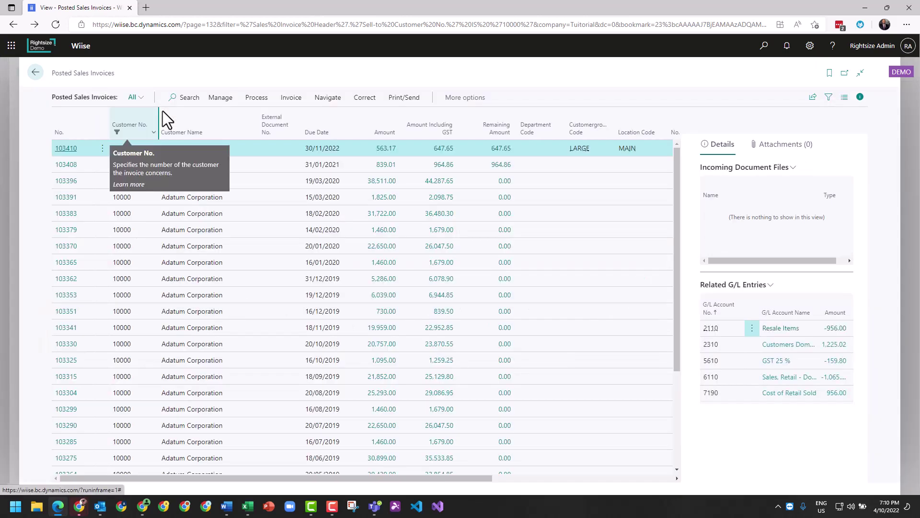
pyautogui.press('Return')
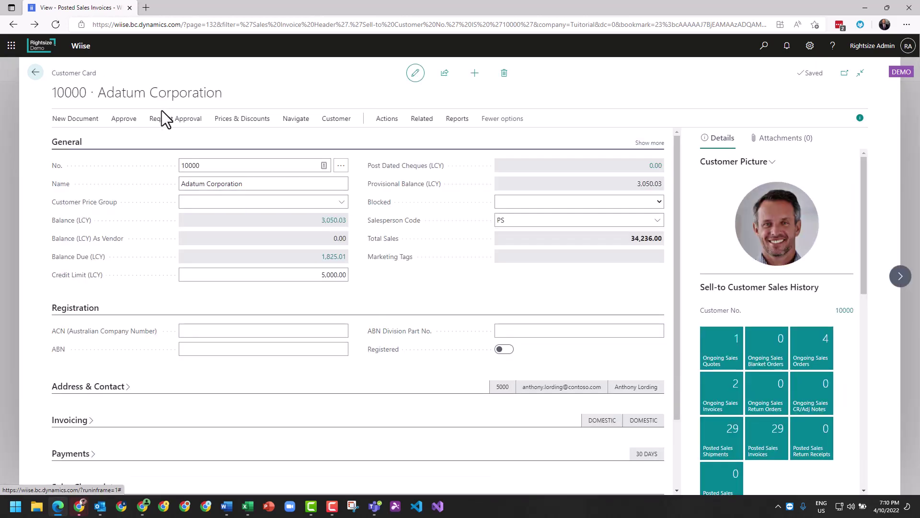
# Show the Chart of Accounts in the Income - Revenue view and select account 6110 Sales, Retail - Dom
pyautogui.press('Escape')
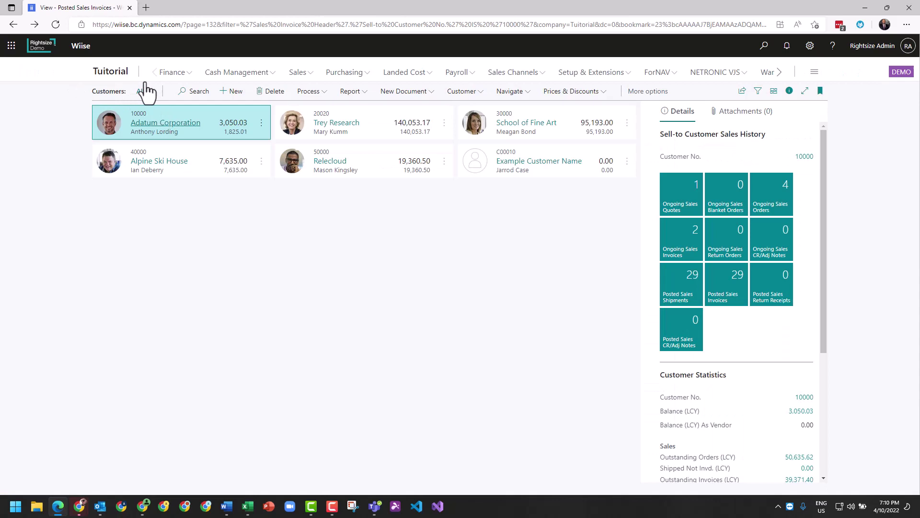
pyautogui.click(175, 73)
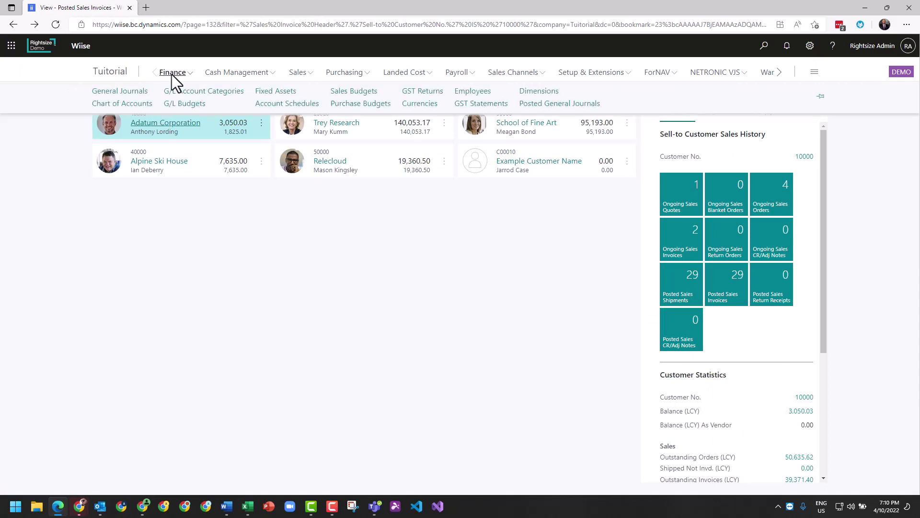
pyautogui.click(124, 104)
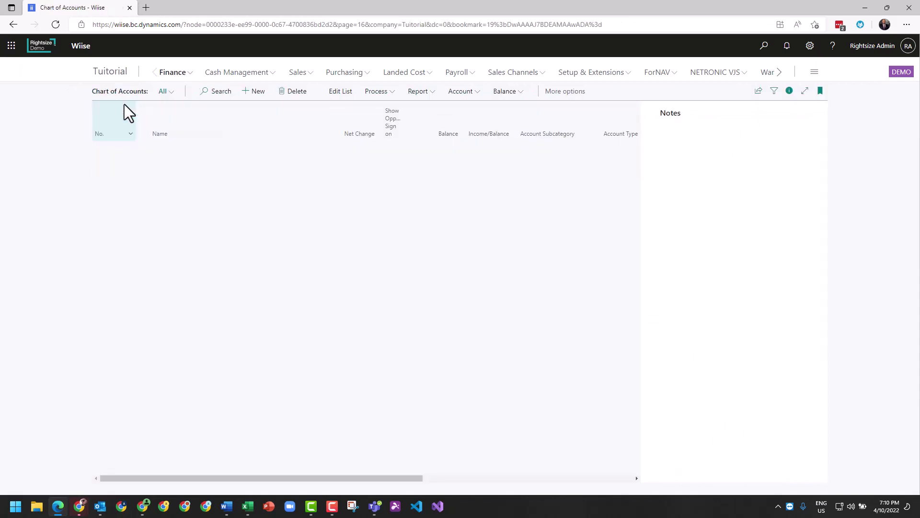
pyautogui.click(162, 94)
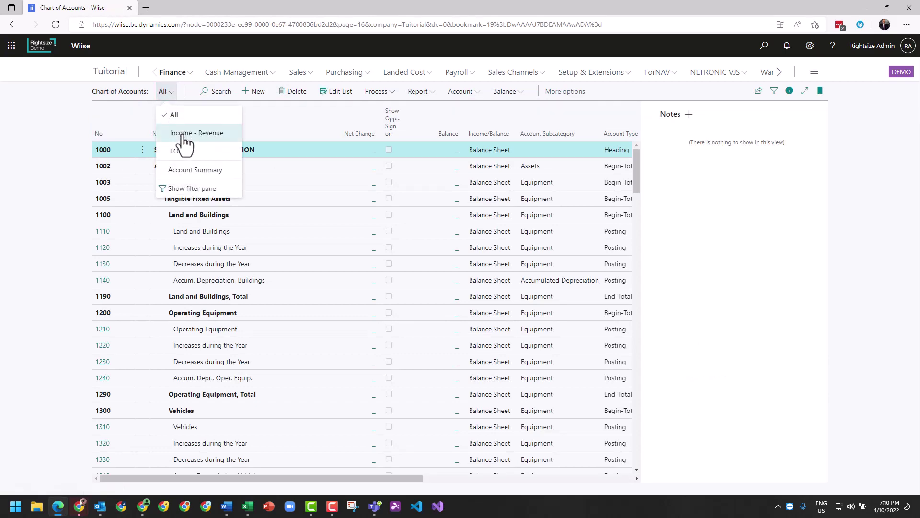
pyautogui.click(183, 134)
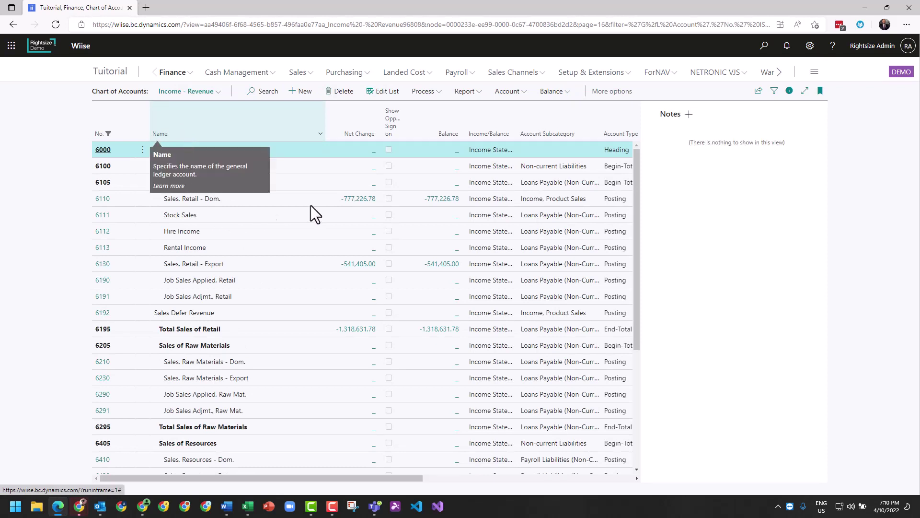
pyautogui.click(355, 198)
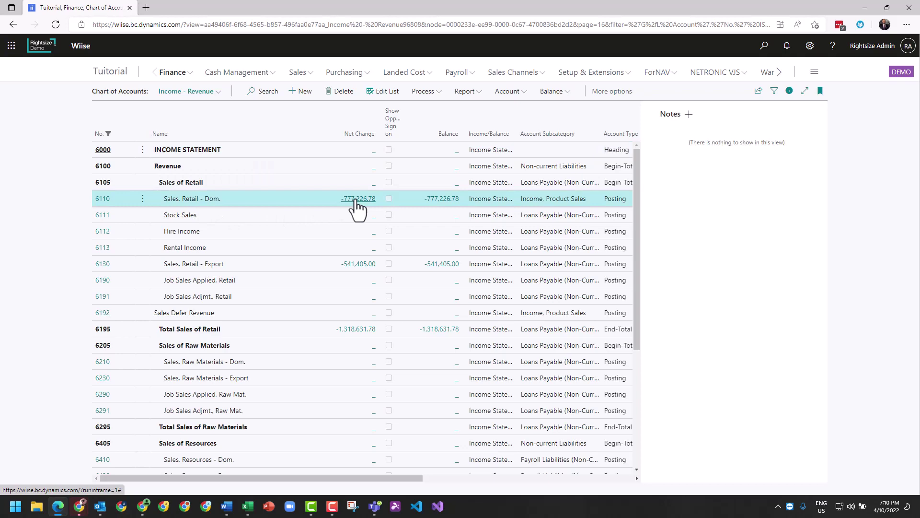
# Drill into account 6110's net change entries and remove the G/L Account No. filter
pyautogui.click(355, 198)
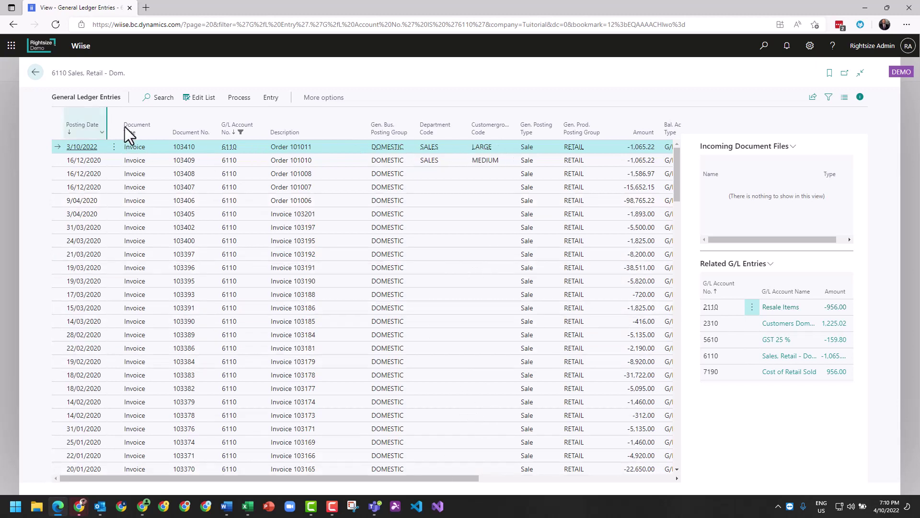
pyautogui.click(263, 132)
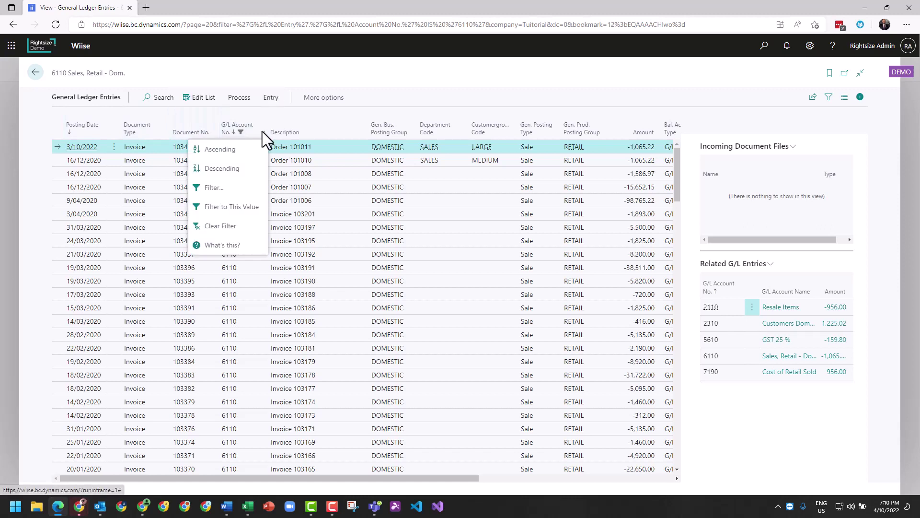
pyautogui.click(225, 227)
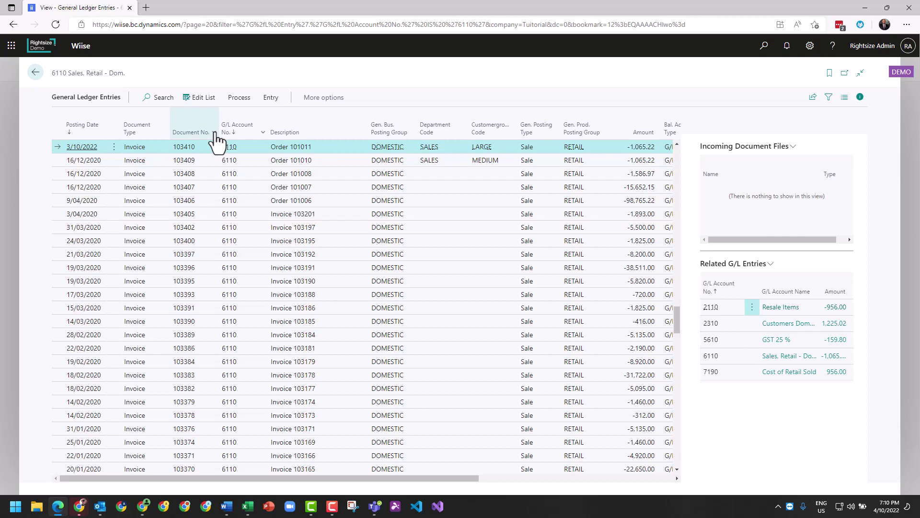
# Filter the G/L entries to Document No. 103410 and hide the FactBox pane
pyautogui.click(213, 132)
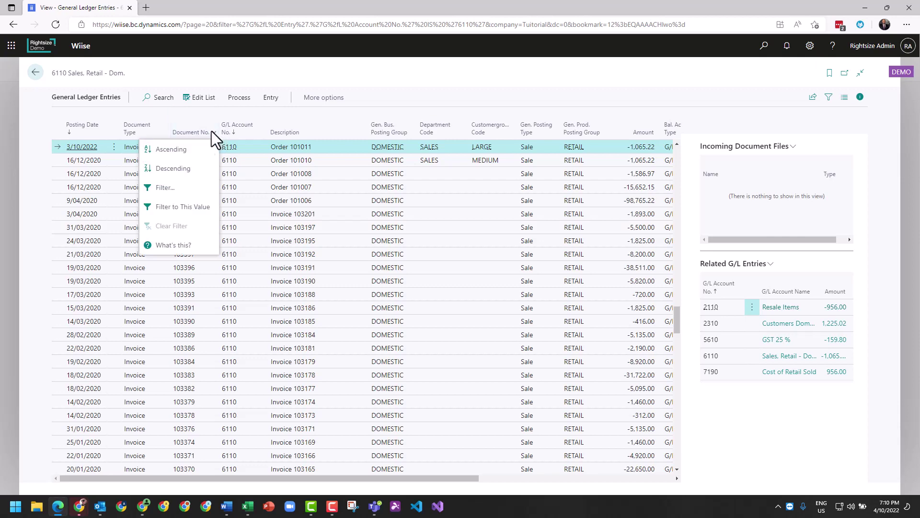
pyautogui.click(178, 188)
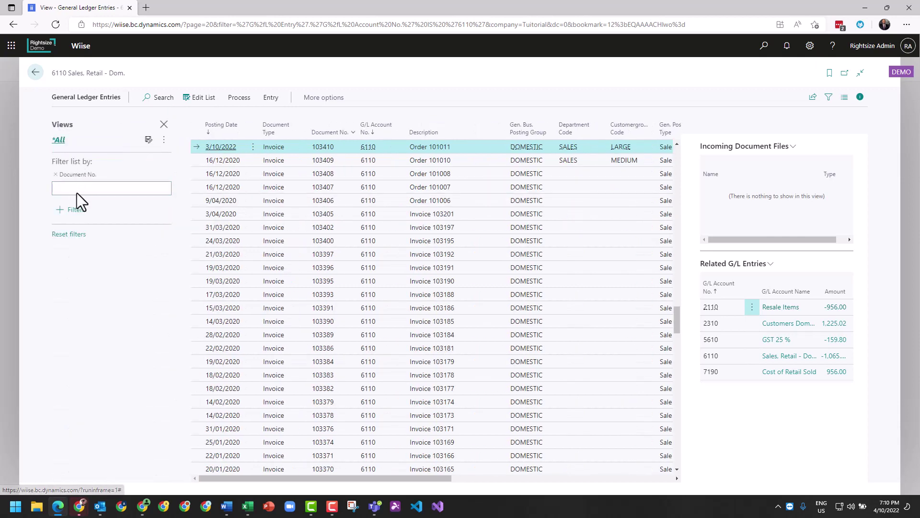
pyautogui.click(92, 186)
pyautogui.write('103410')
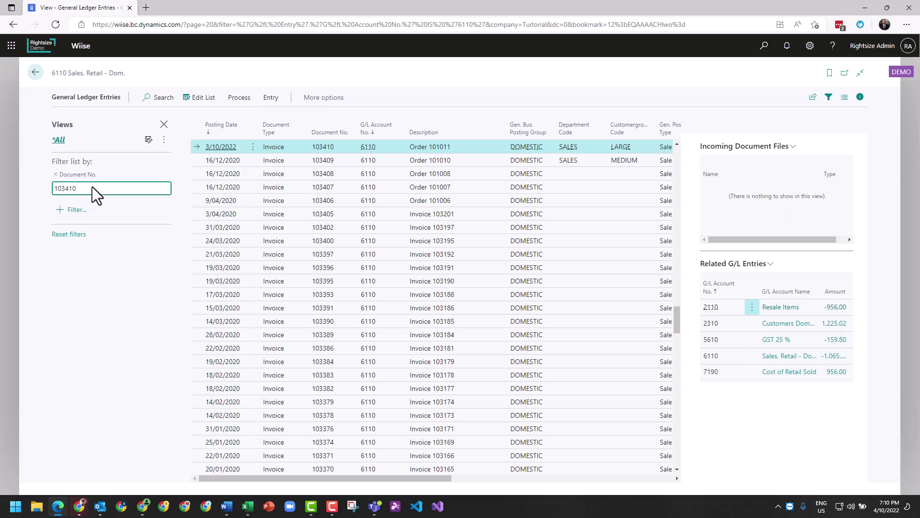
pyautogui.press('Return')
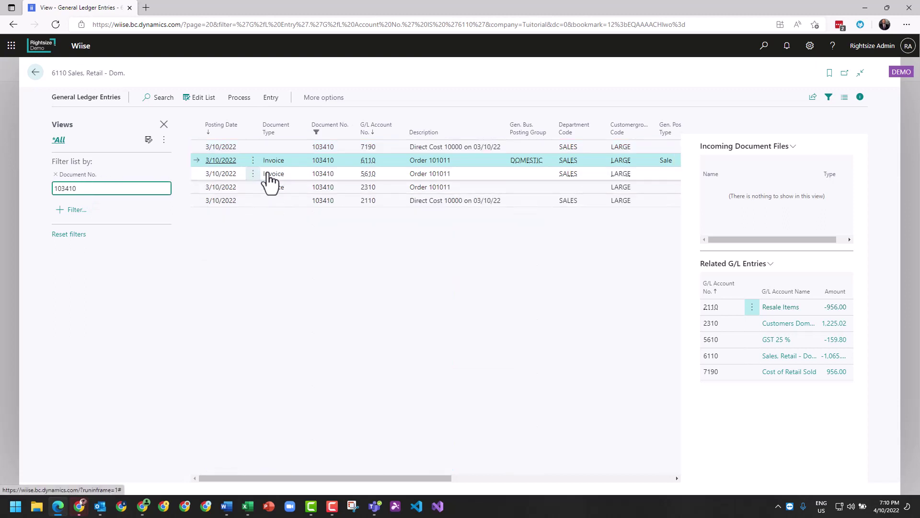
pyautogui.click(860, 99)
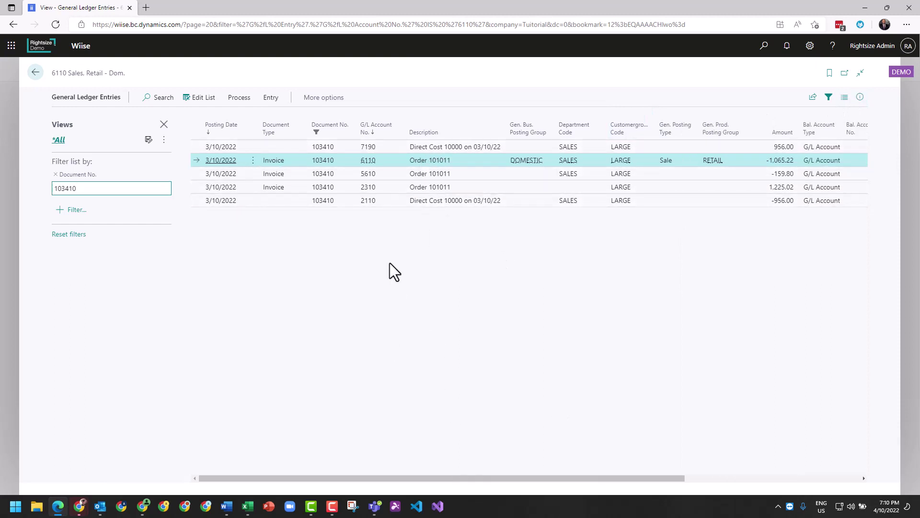
pyautogui.click(271, 99)
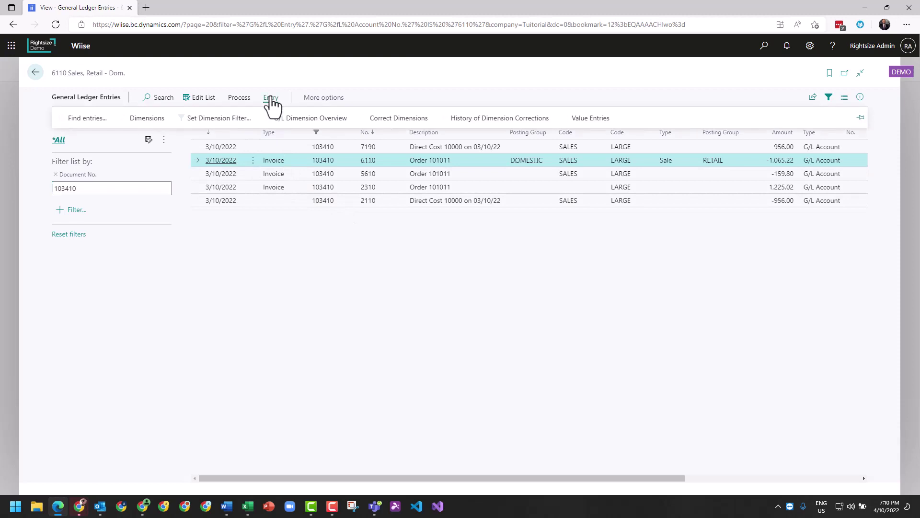
pyautogui.click(147, 120)
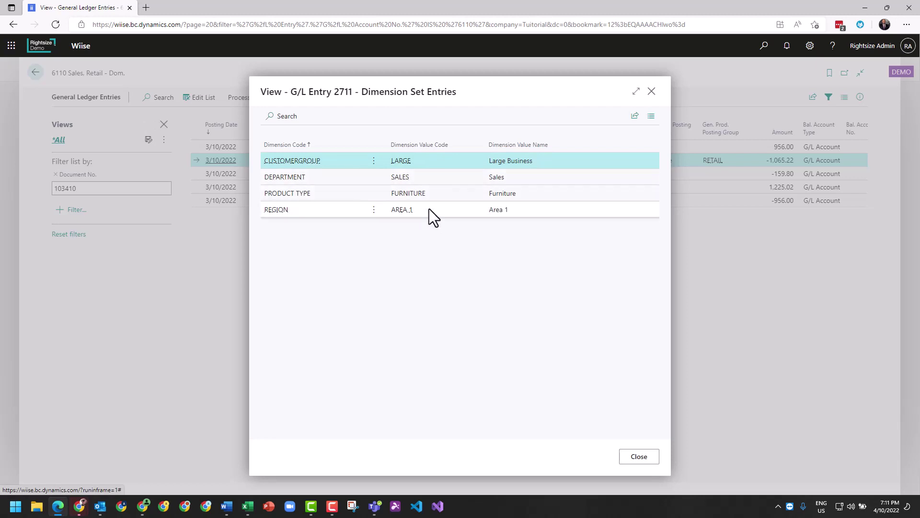
pyautogui.click(645, 460)
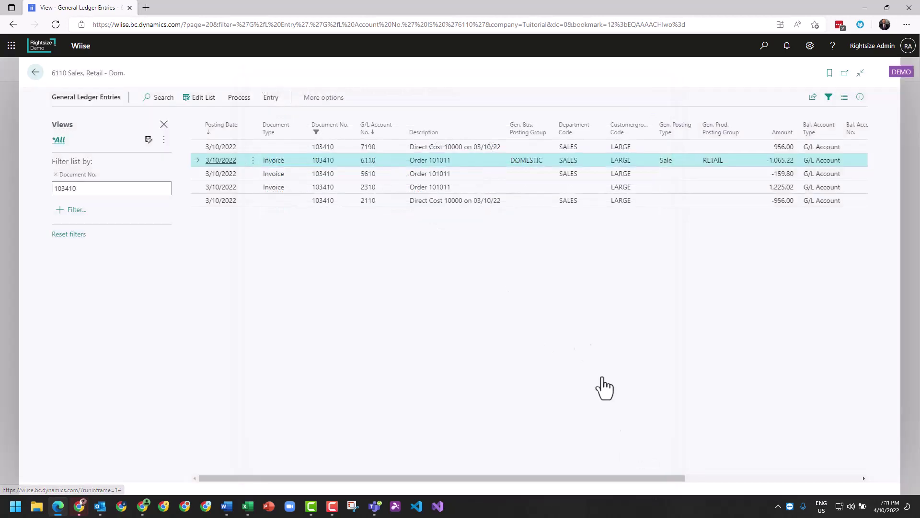
# Go back to the Tutorial home page, open the Customers list, and dismiss the Sales menu
pyautogui.click(36, 74)
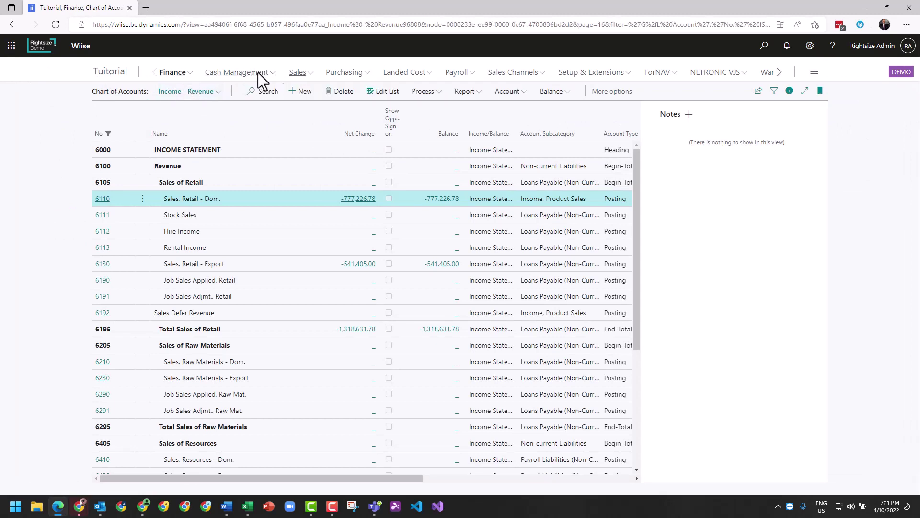
pyautogui.click(114, 73)
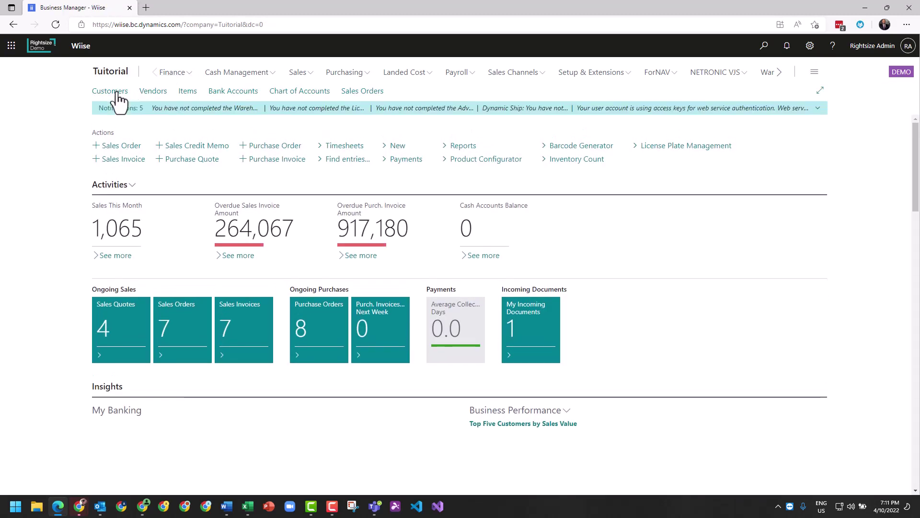
pyautogui.click(115, 93)
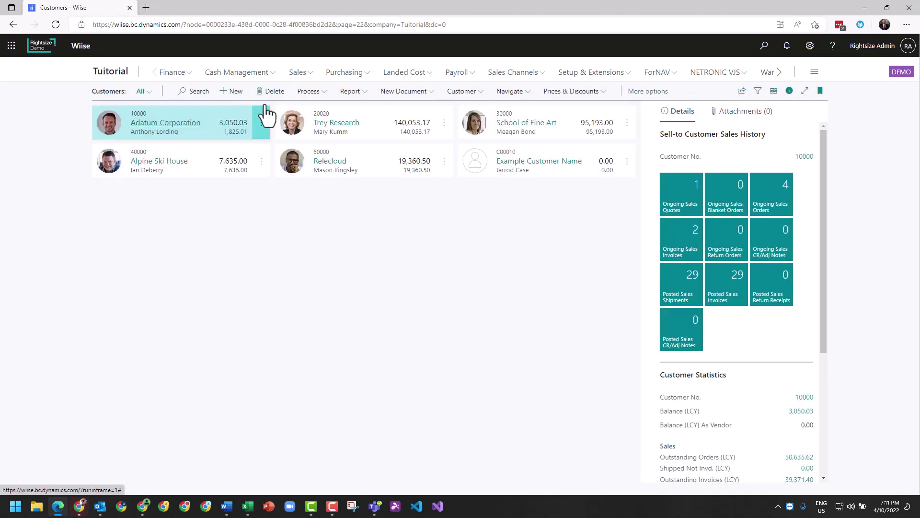
pyautogui.click(298, 72)
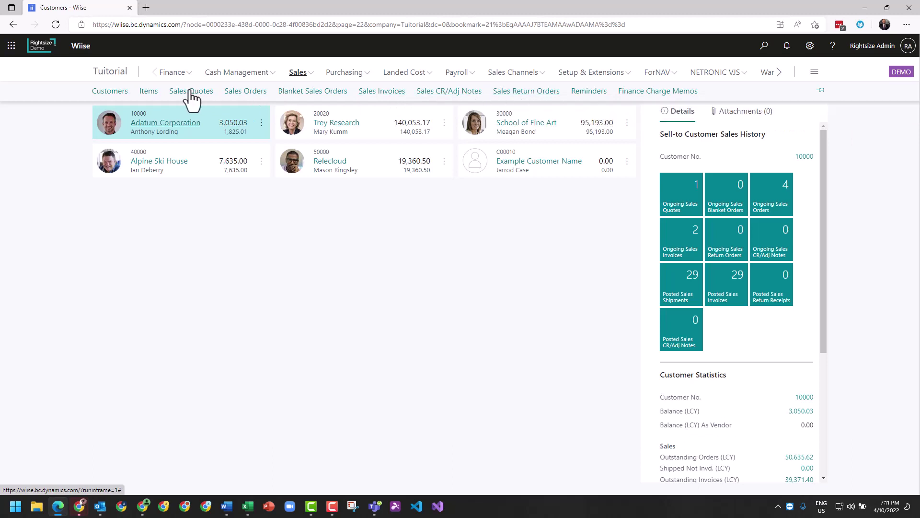
pyautogui.click(310, 203)
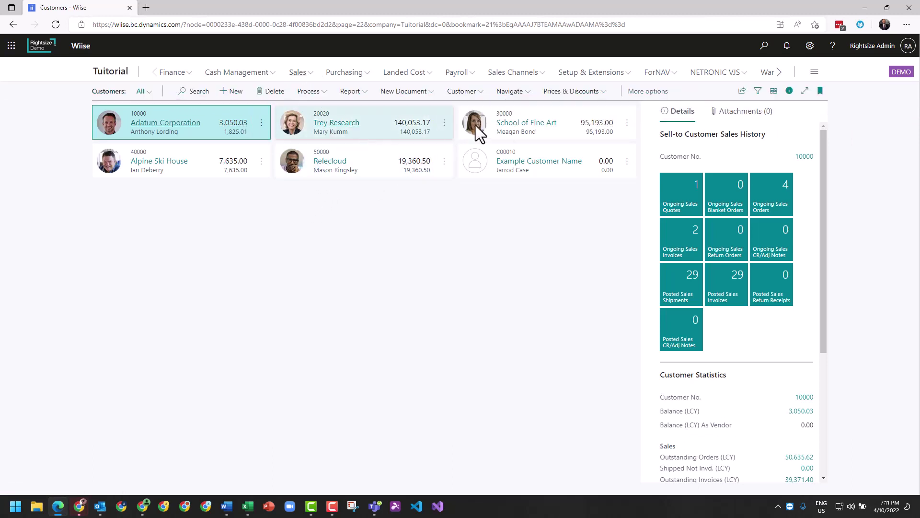